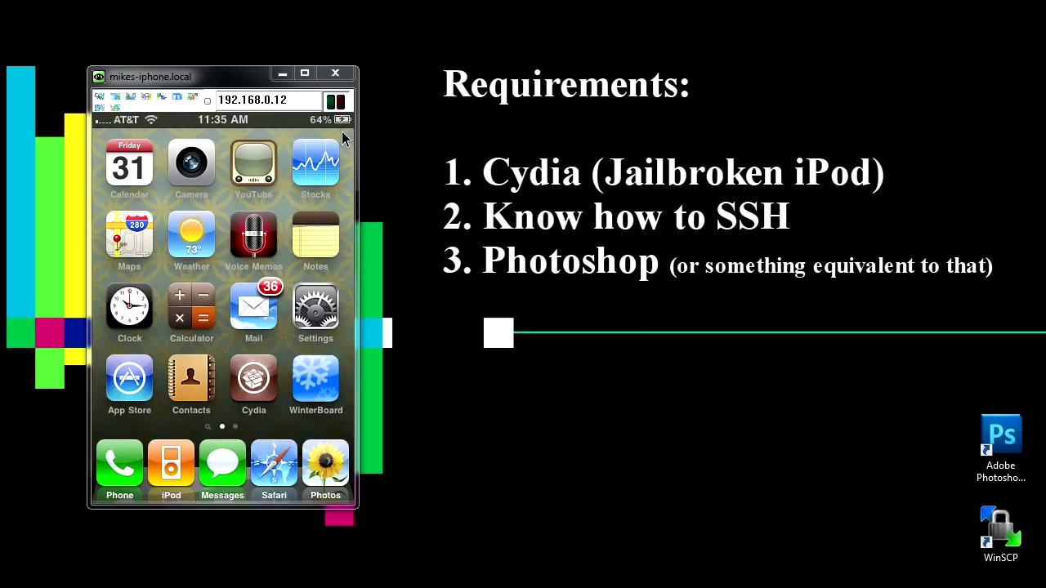
Select the Photoshop and WinSCP desktop shortcuts together, then deselect them.
{"action": "left_click", "coordinate": [991, 446]}
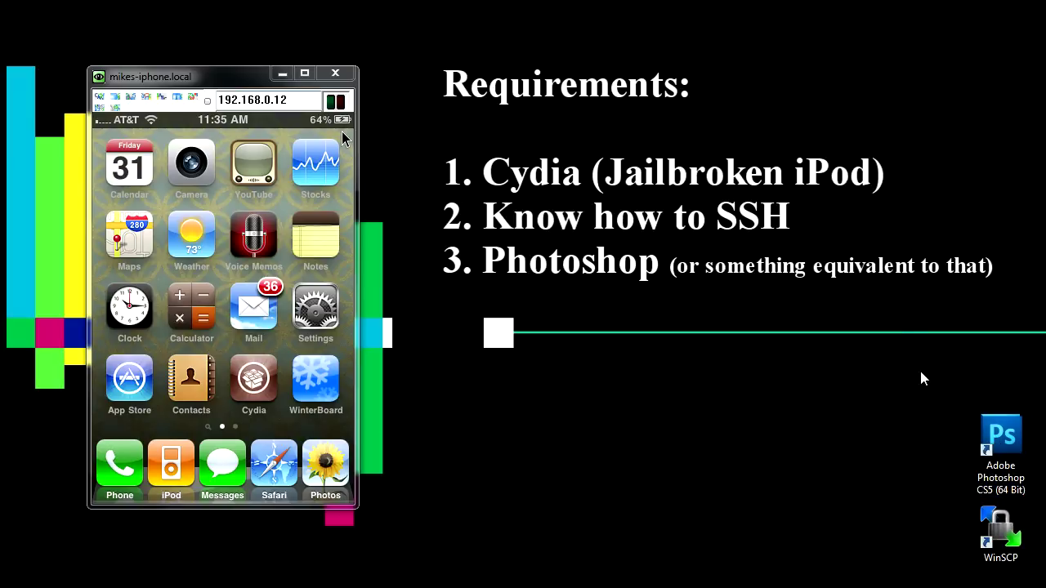
{"action": "left_click_drag", "start_coordinate": [924, 375], "coordinate": [1043, 585]}
{"action": "left_click", "coordinate": [868, 407]}
{"action": "left_click_drag", "start_coordinate": [883, 317], "coordinate": [1045, 587]}
{"action": "left_click", "coordinate": [894, 482]}
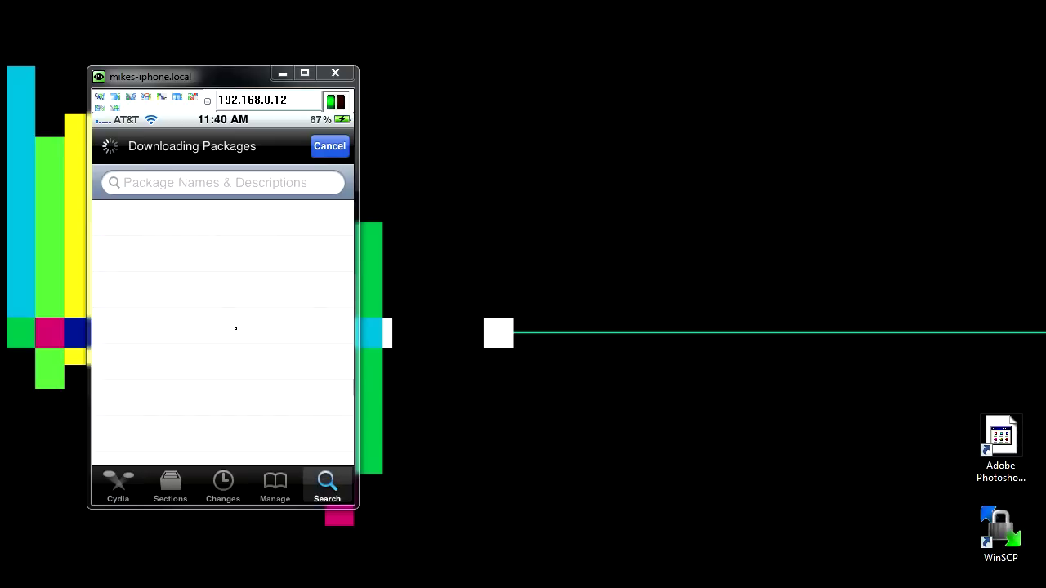
Search Cydia for 'winterb' and open the WinterBoard package details.
{"action": "type", "text": "w"}
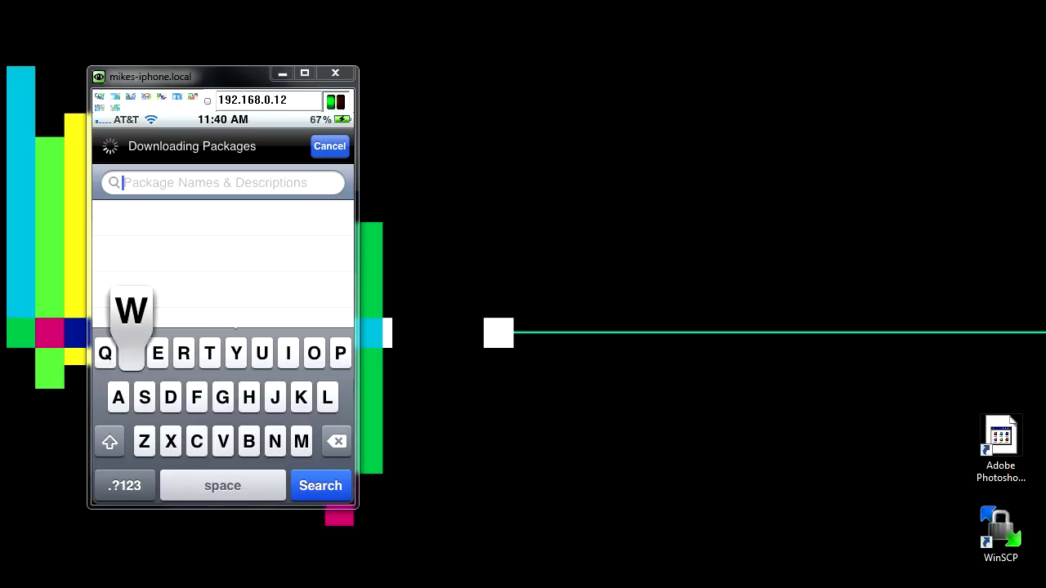
{"action": "type", "text": "i"}
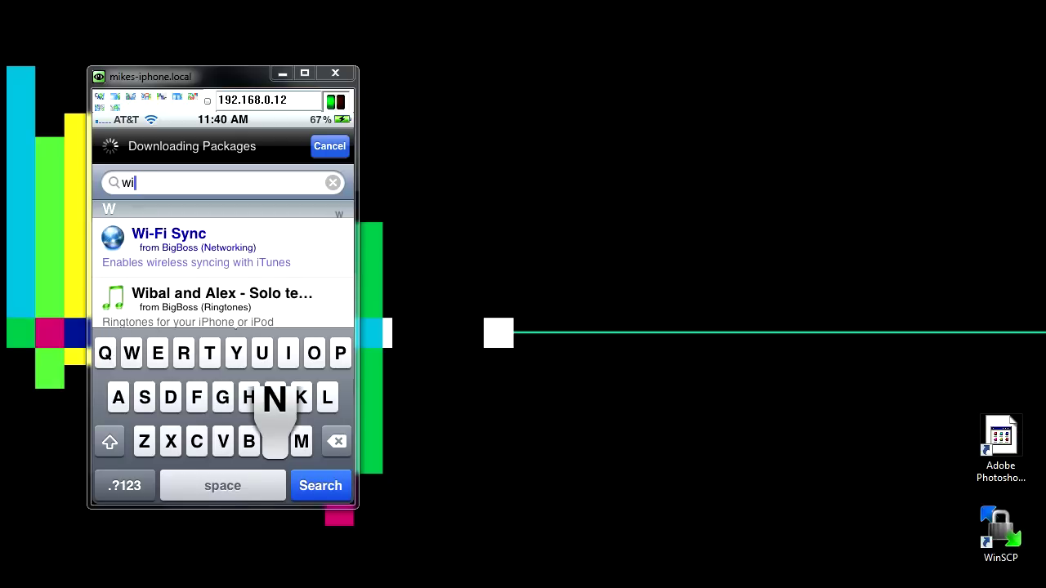
{"action": "type", "text": "nterb"}
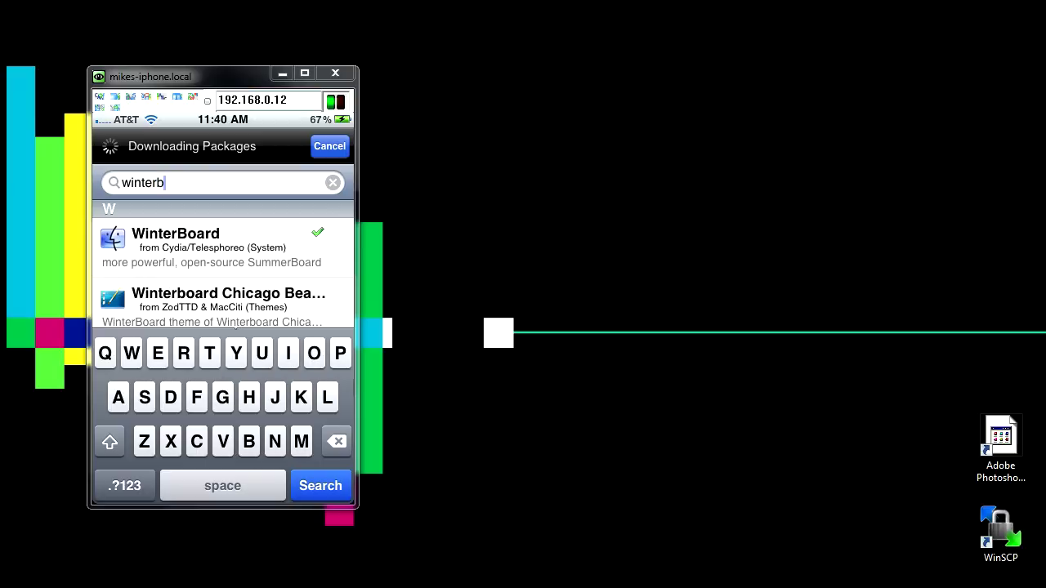
{"action": "left_click", "coordinate": [208, 245]}
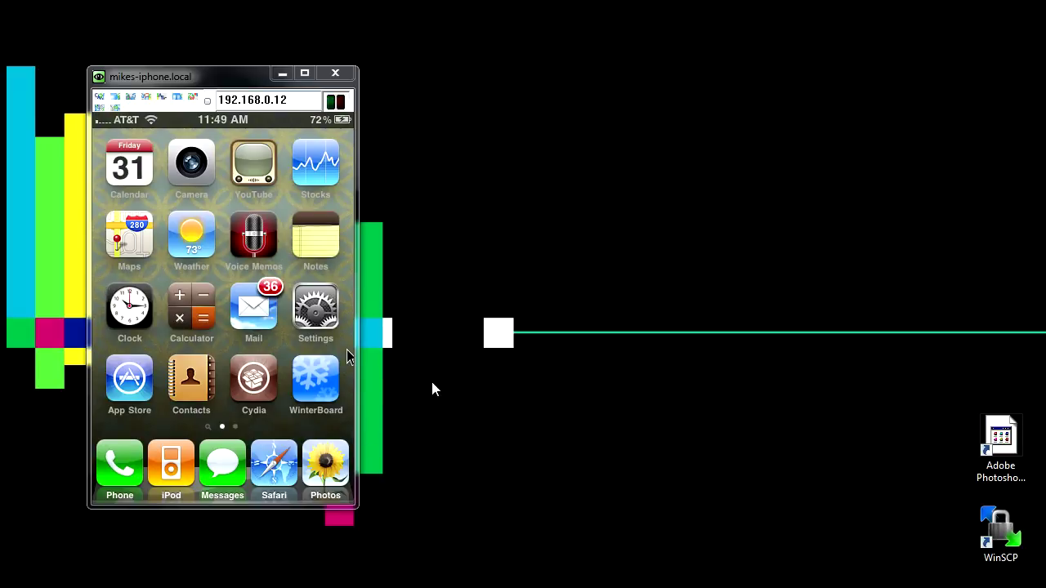
Make a new desktop folder named My_Theme and nudge it slightly right.
{"action": "right_click", "coordinate": [662, 180]}
{"action": "mouse_move", "coordinate": [695, 319]}
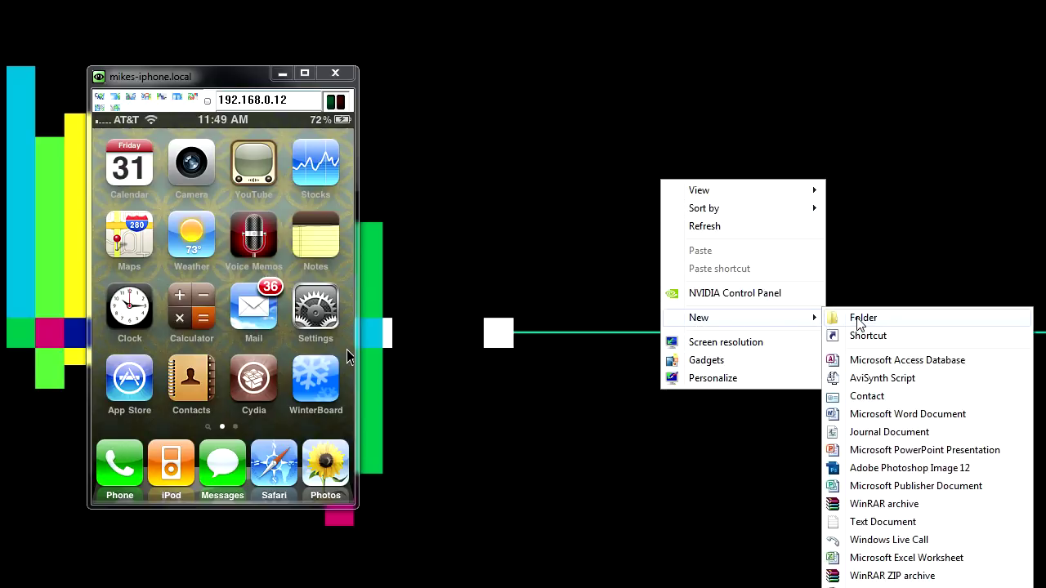
{"action": "left_click", "coordinate": [858, 320]}
{"action": "type", "text": "M"}
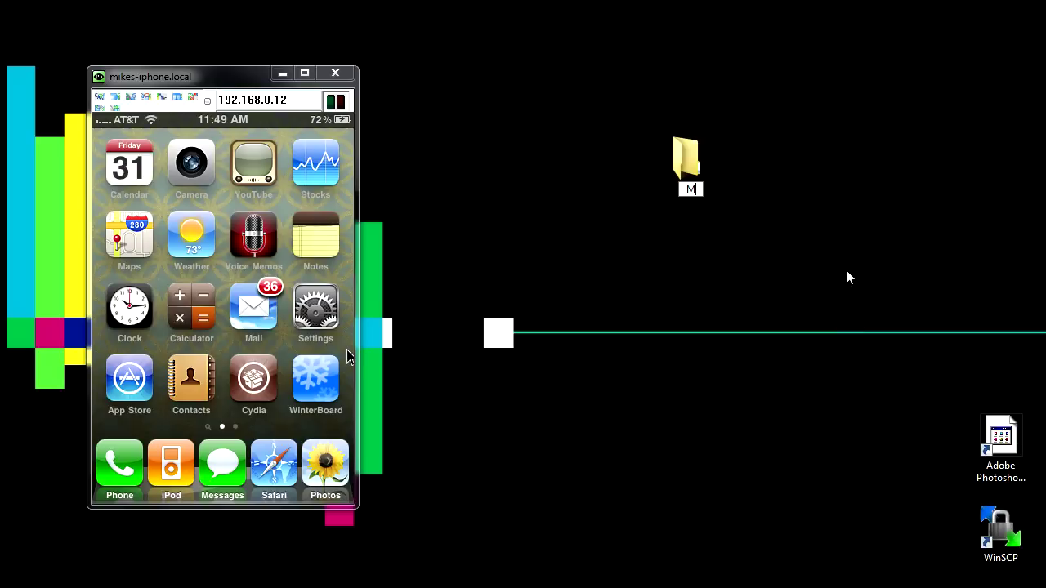
{"action": "type", "text": "y_Theme"}
{"action": "key", "text": "Return"}
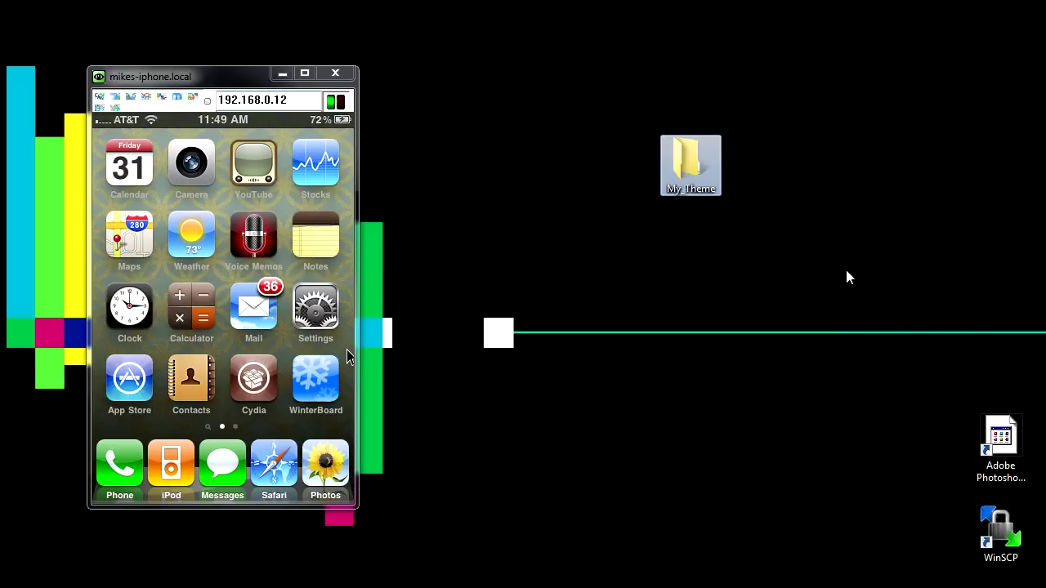
{"action": "left_click_drag", "start_coordinate": [664, 152], "coordinate": [774, 178]}
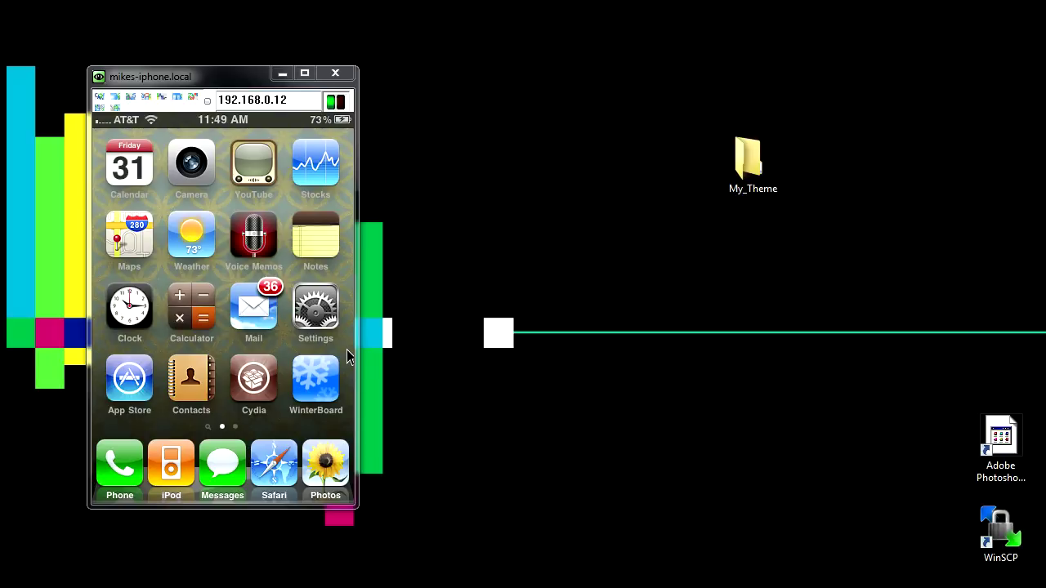
Minimize the VNC viewer and create a transparent 320 × 480 px document, Untitled-1.
{"action": "left_click", "coordinate": [282, 73]}
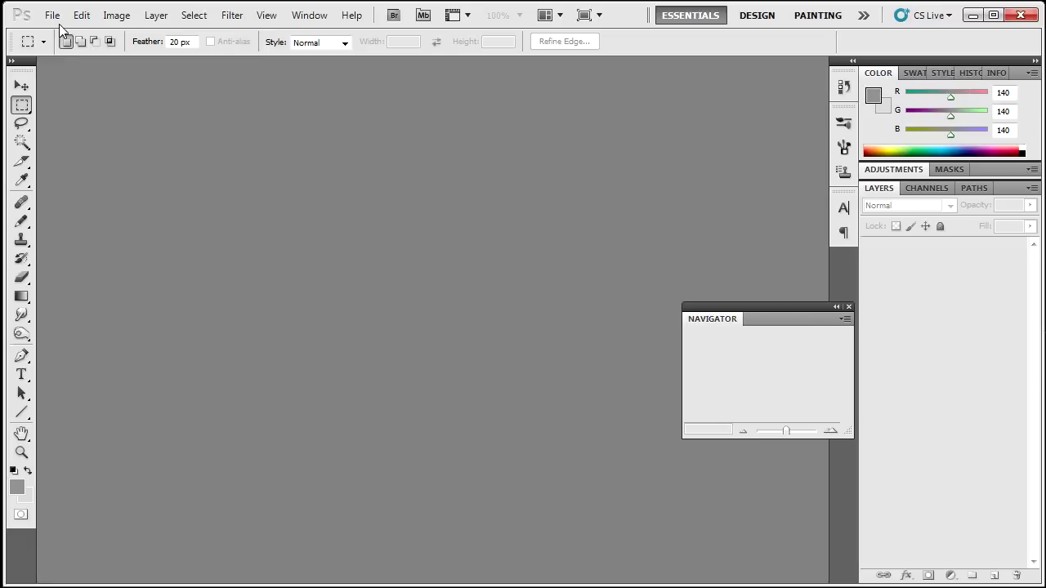
{"action": "left_click", "coordinate": [53, 16]}
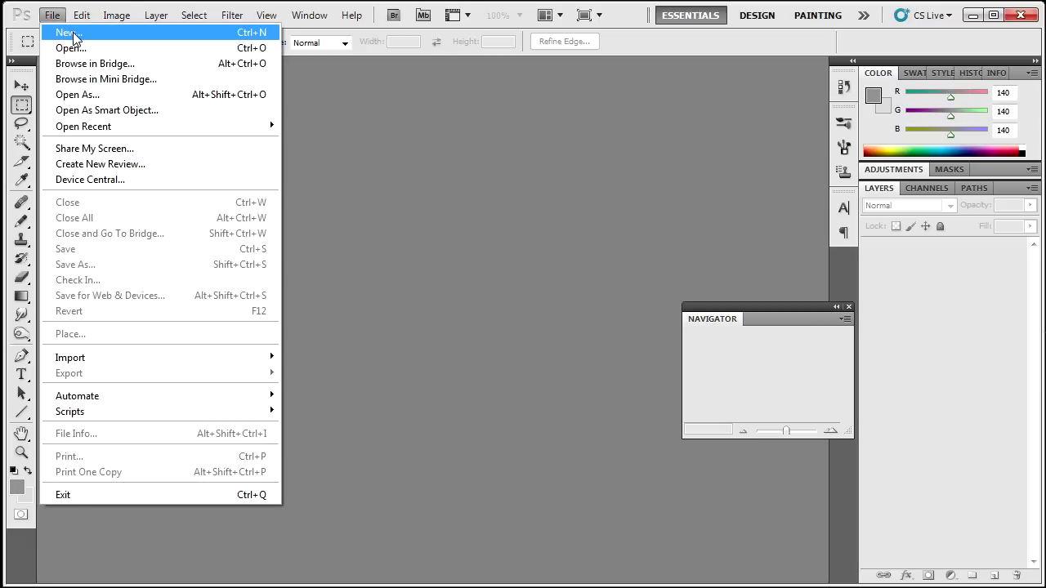
{"action": "left_click", "coordinate": [72, 31]}
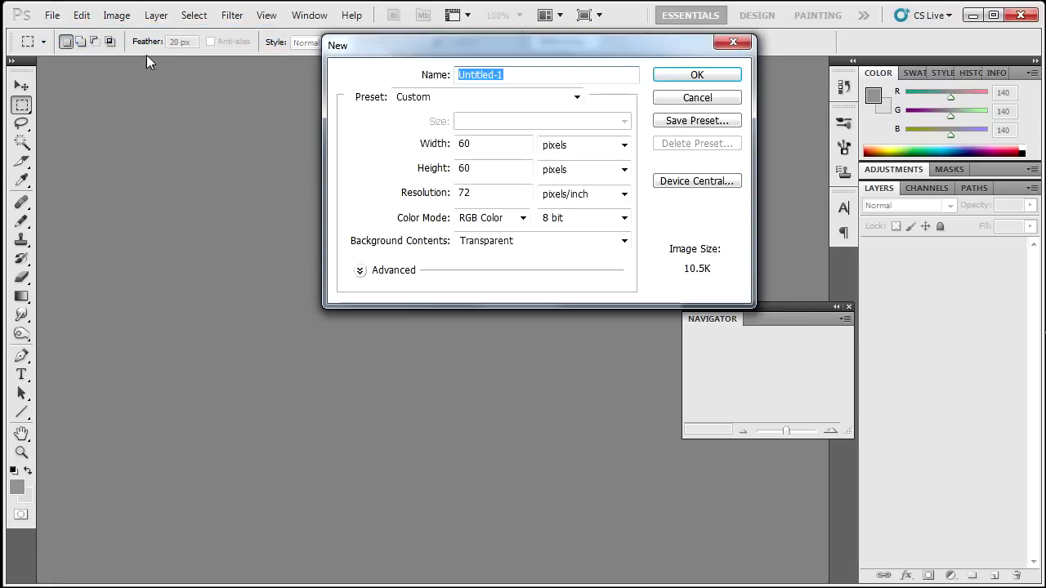
{"action": "left_click_drag", "start_coordinate": [456, 58], "coordinate": [349, 194]}
{"action": "left_click_drag", "start_coordinate": [392, 282], "coordinate": [296, 288]}
{"action": "type", "text": "320"}
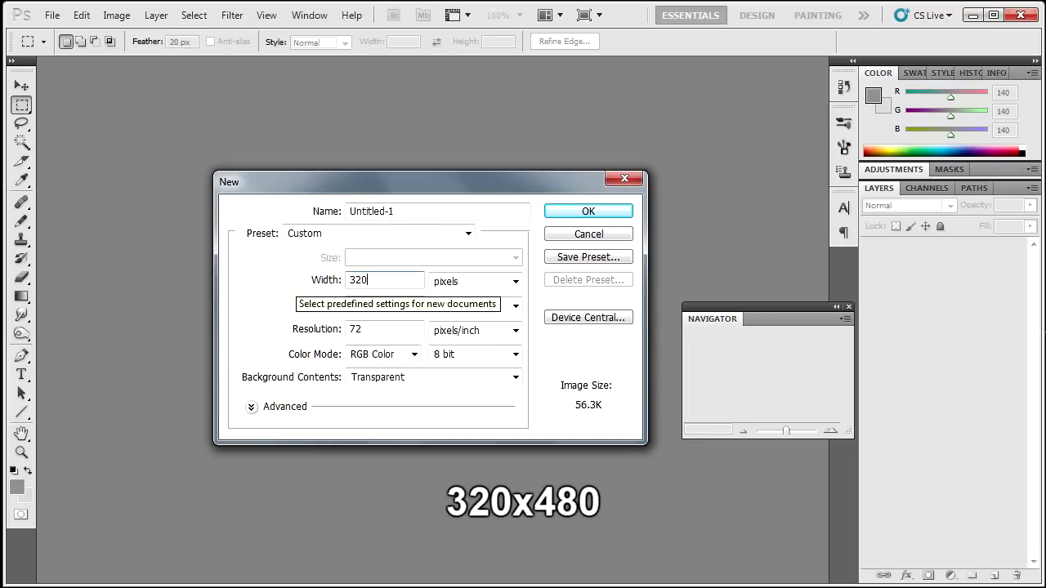
{"action": "left_click_drag", "start_coordinate": [359, 306], "coordinate": [289, 308]}
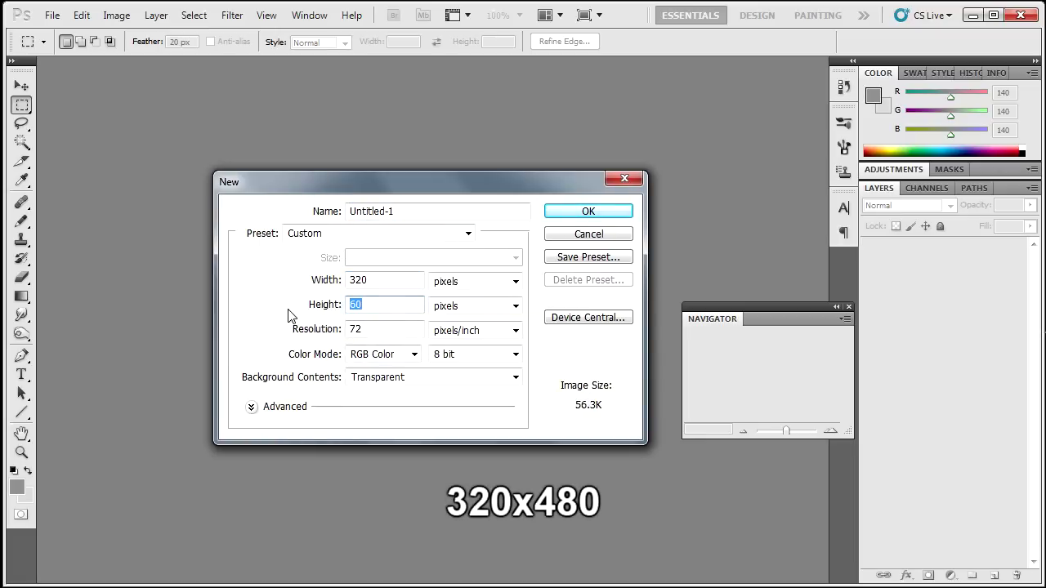
{"action": "type", "text": "480"}
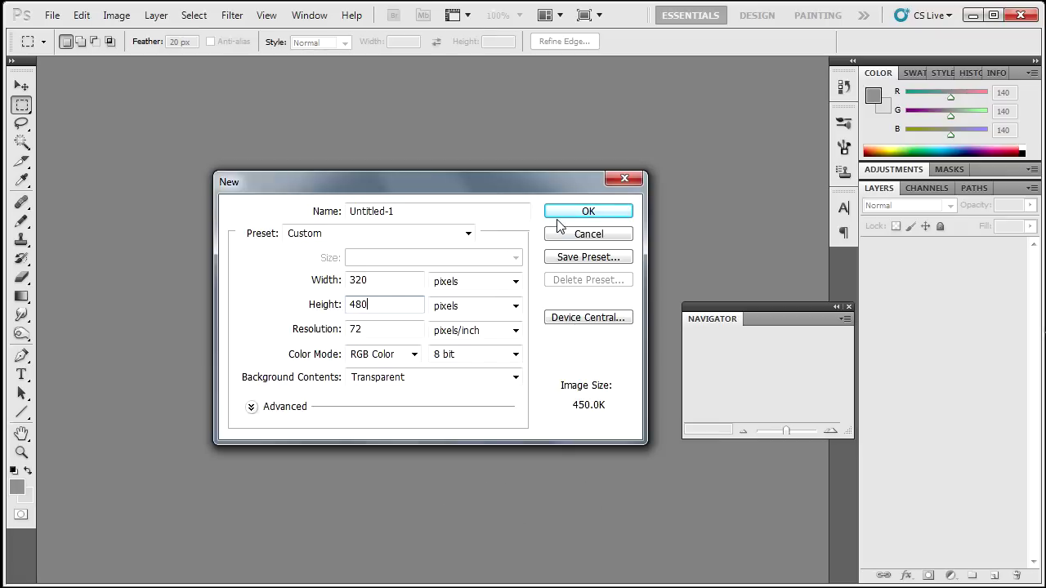
{"action": "left_click", "coordinate": [563, 214]}
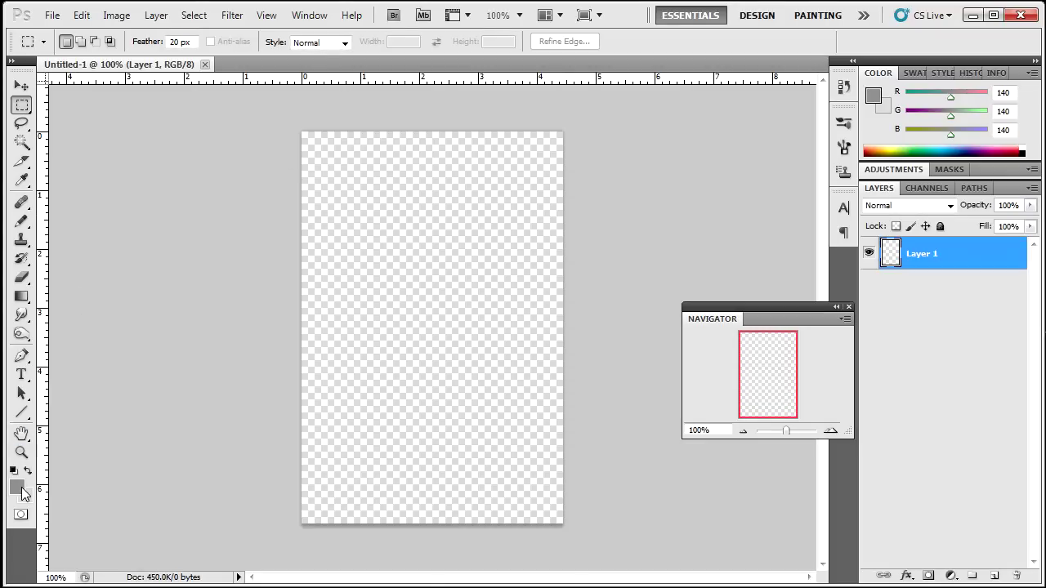
Pick a near-black grey 34 colour and draw a dark gradient down the canvas.
{"action": "left_click", "coordinate": [17, 487]}
{"action": "left_click", "coordinate": [571, 564]}
{"action": "left_click_drag", "start_coordinate": [611, 524], "coordinate": [556, 554]}
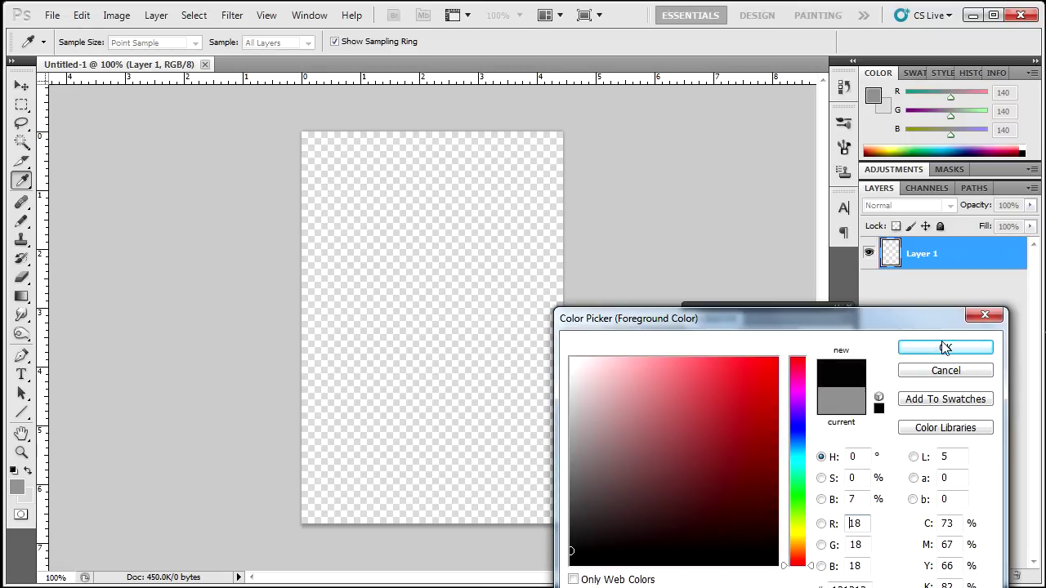
{"action": "left_click", "coordinate": [942, 347]}
{"action": "key", "text": "x"}
{"action": "left_click", "coordinate": [24, 495]}
{"action": "key", "text": "Return"}
{"action": "left_click", "coordinate": [21, 296]}
{"action": "left_click_drag", "start_coordinate": [435, 116], "coordinate": [442, 527]}
{"action": "left_click", "coordinate": [16, 487]}
{"action": "left_click", "coordinate": [572, 518]}
{"action": "key", "text": "Return"}
{"action": "left_click_drag", "start_coordinate": [456, 117], "coordinate": [429, 106]}
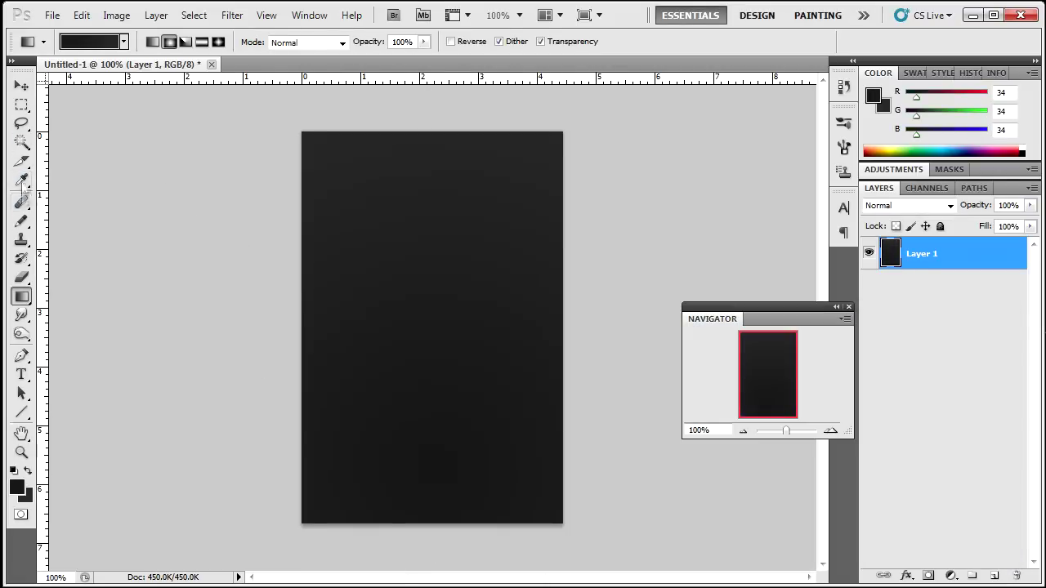
Paint a soft white glow along the canvas bottom on a new layer at 50% opacity.
{"action": "left_click", "coordinate": [22, 222]}
{"action": "left_click", "coordinate": [87, 219]}
{"action": "key", "text": "d"}
{"action": "key", "text": "x"}
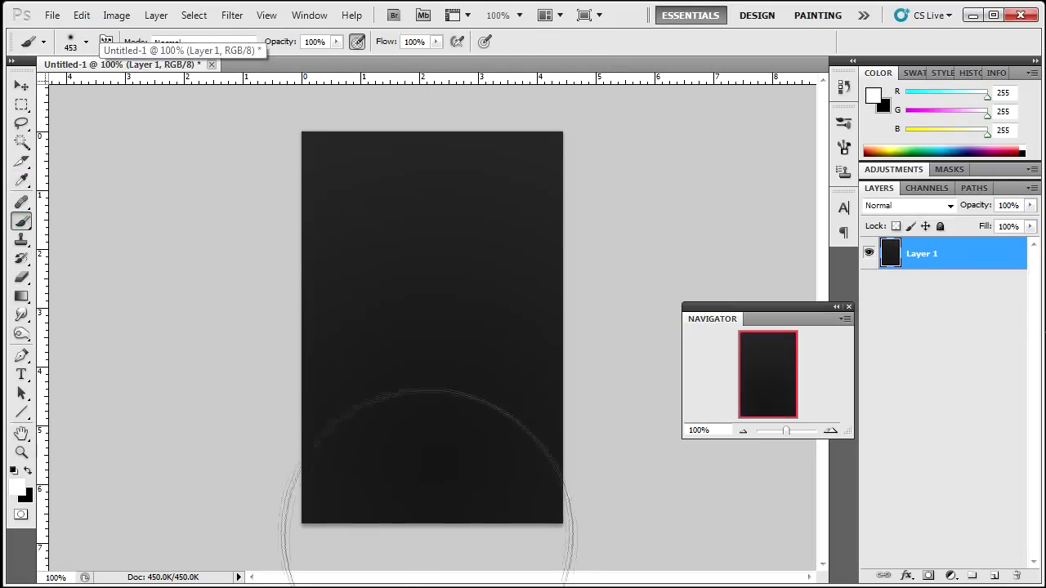
{"action": "key", "text": "ctrl+shift+alt+n"}
{"action": "left_click", "coordinate": [430, 566]}
{"action": "left_click_drag", "start_coordinate": [972, 205], "coordinate": [927, 219]}
{"action": "key", "text": "v"}
{"action": "left_click_drag", "start_coordinate": [402, 456], "coordinate": [397, 497]}
Add the white text "Hi." across the upper canvas.
{"action": "key", "text": "t"}
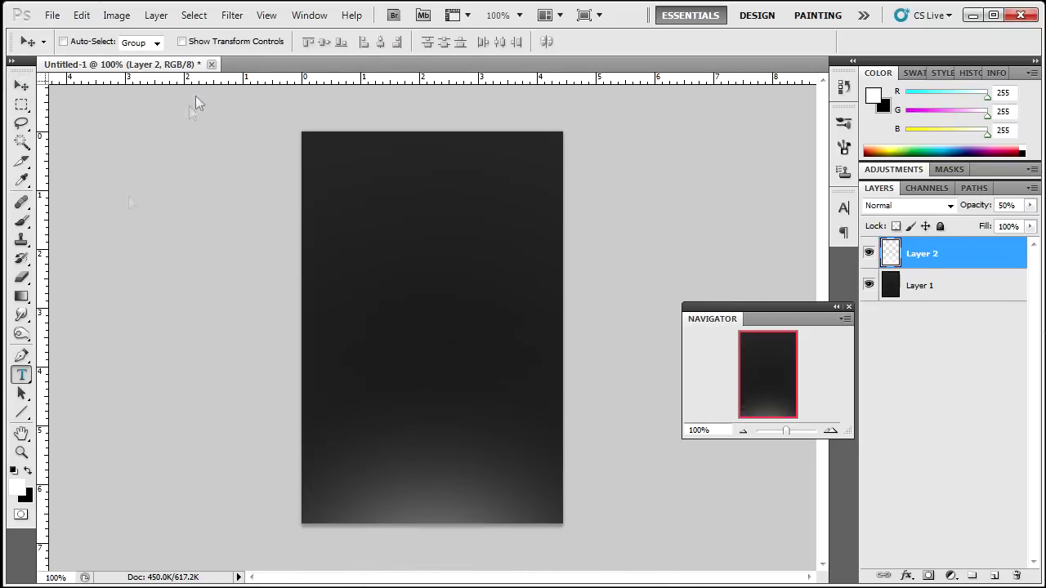
{"action": "left_click_drag", "start_coordinate": [302, 234], "coordinate": [562, 328]}
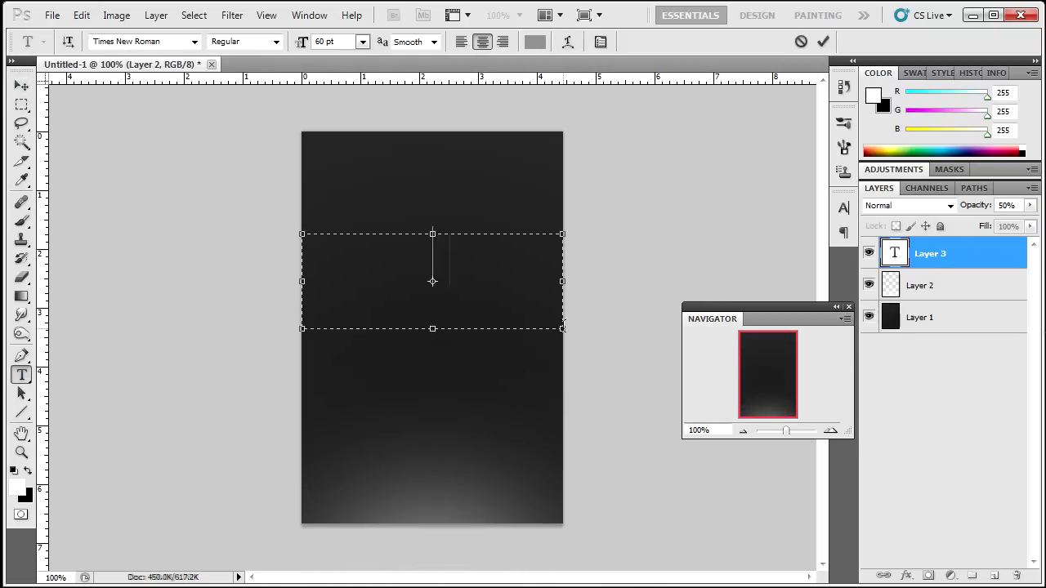
{"action": "type", "text": "Hi."}
{"action": "left_click", "coordinate": [535, 42]}
Stamp the visible layers into Layer 3, apply a Sketch filter, and set 50% opacity.
{"action": "key", "text": "ctrl+shift+alt+n"}
{"action": "left_click", "coordinate": [163, 247]}
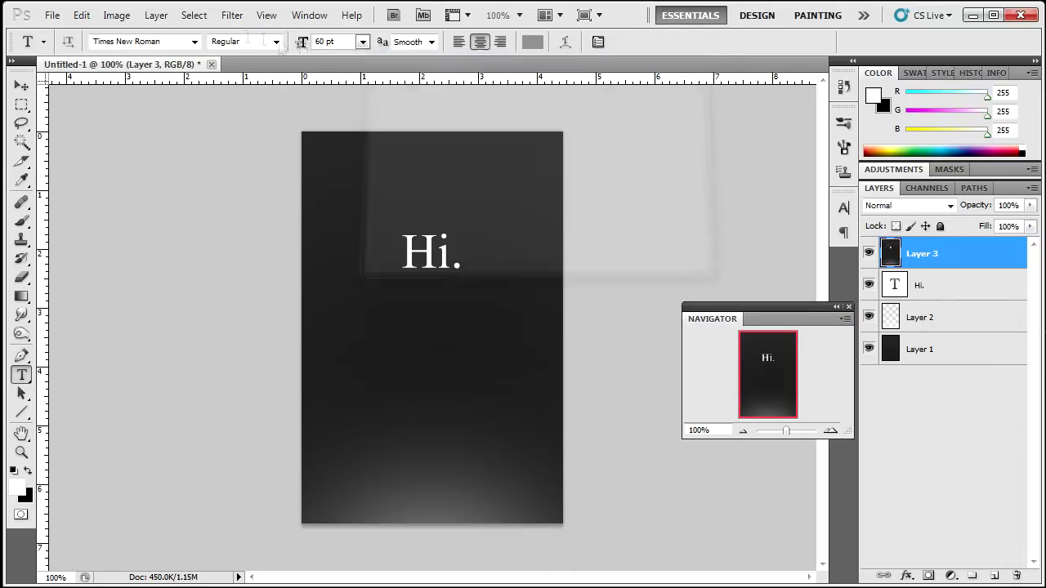
{"action": "left_click", "coordinate": [232, 15]}
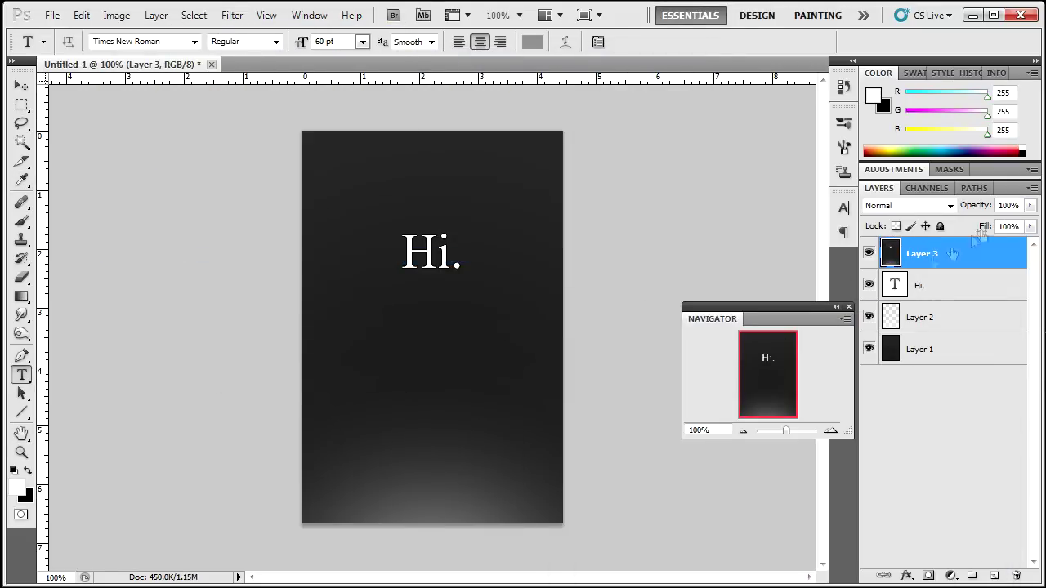
{"action": "key", "text": "7"}
{"action": "key", "text": "5"}
Save a PNG copy named Wallpaper.png with Interlace set to None.
{"action": "left_click", "coordinate": [51, 15]}
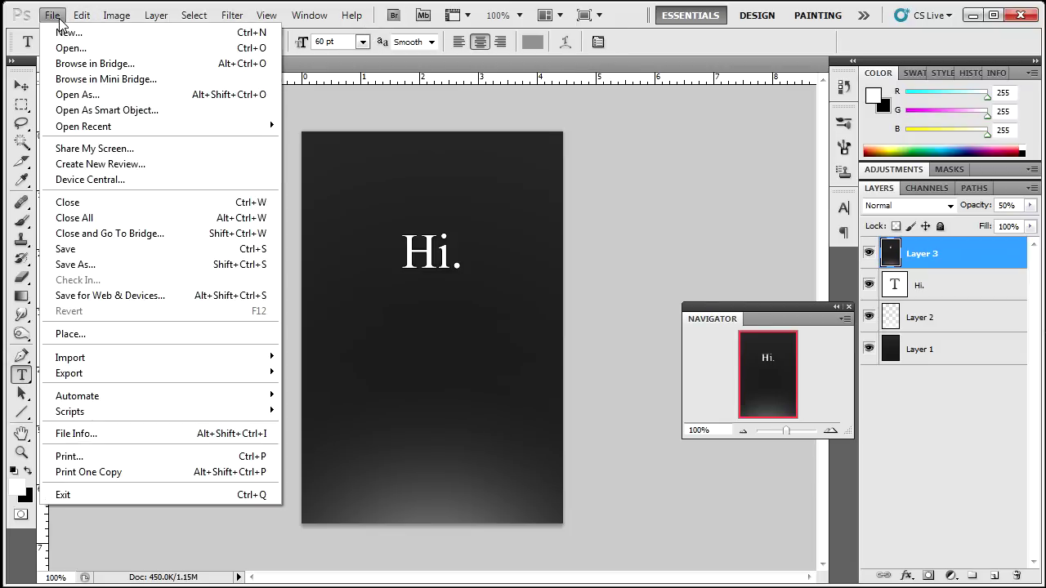
{"action": "left_click", "coordinate": [104, 266]}
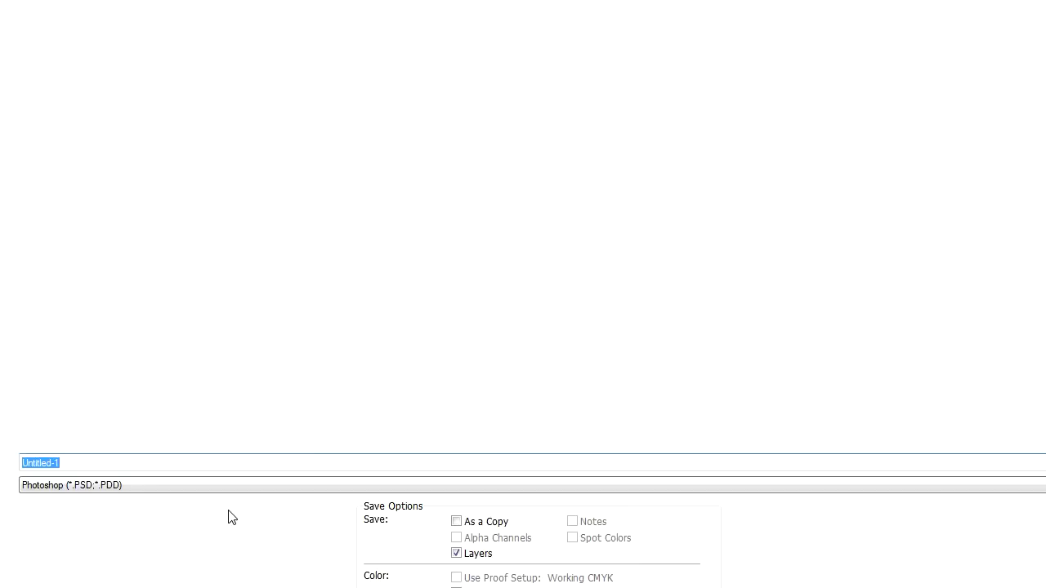
{"action": "left_click", "coordinate": [233, 486]}
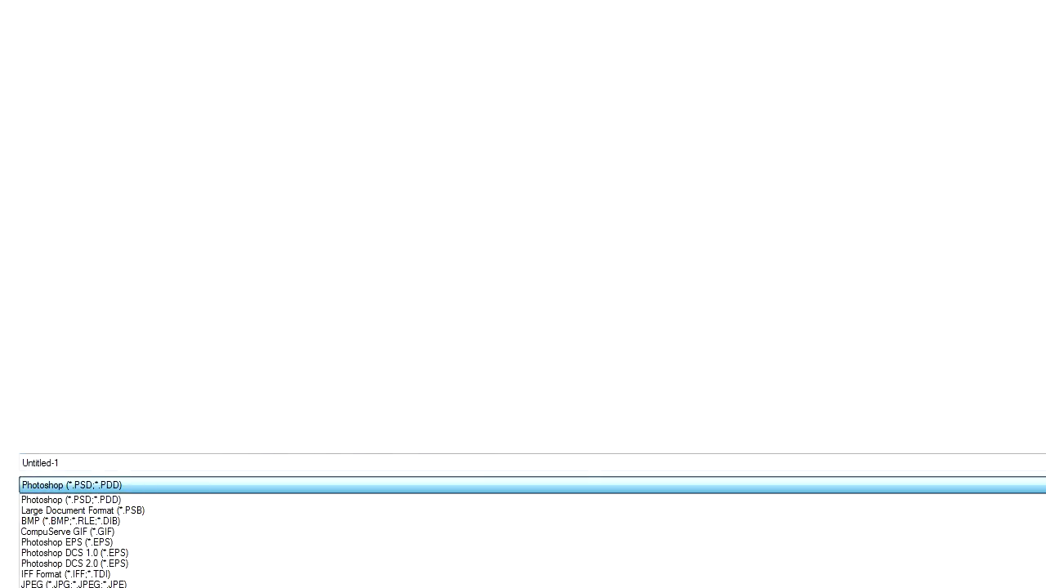
{"action": "left_click", "coordinate": [103, 587]}
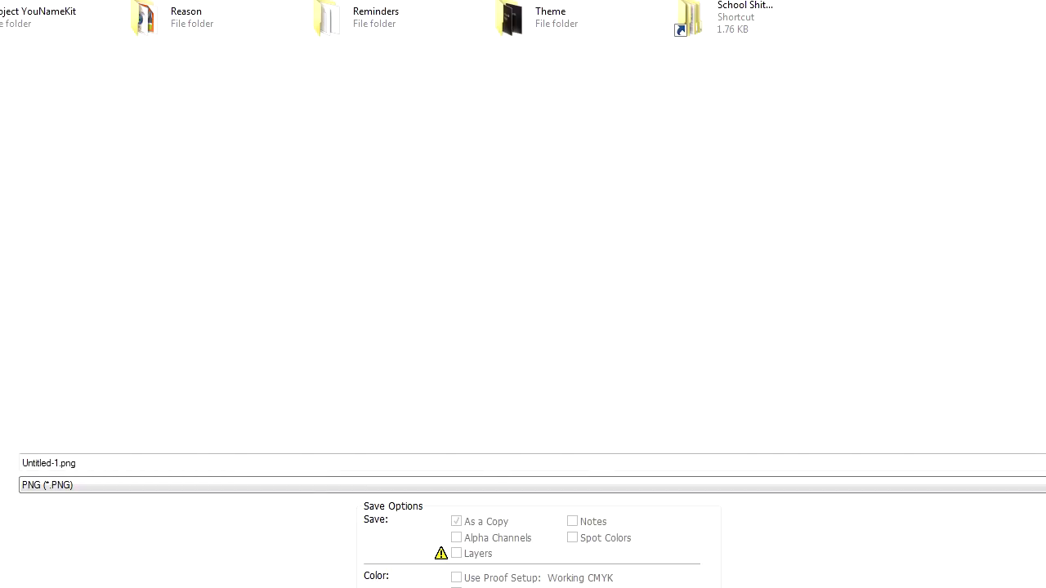
{"action": "double_click", "coordinate": [131, 464]}
{"action": "type", "text": "Wallpaper"}
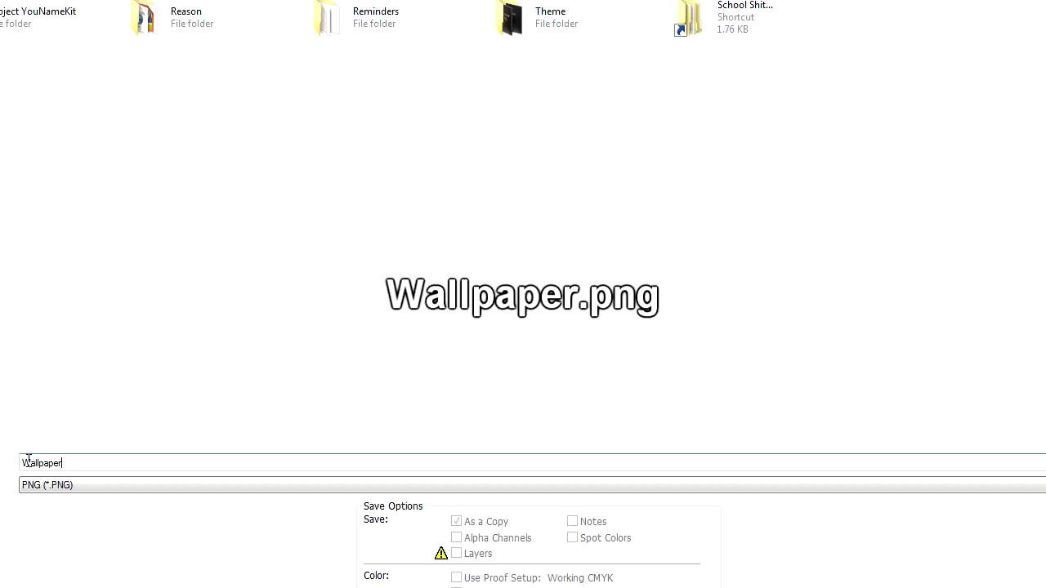
{"action": "left_click_drag", "start_coordinate": [29, 461], "coordinate": [24, 463]}
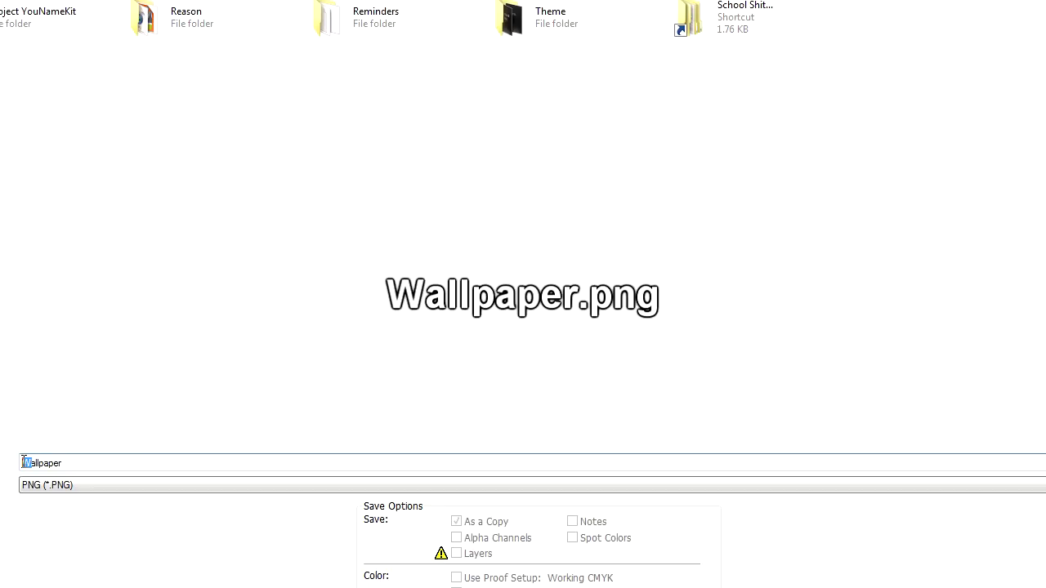
{"action": "left_click", "coordinate": [81, 466]}
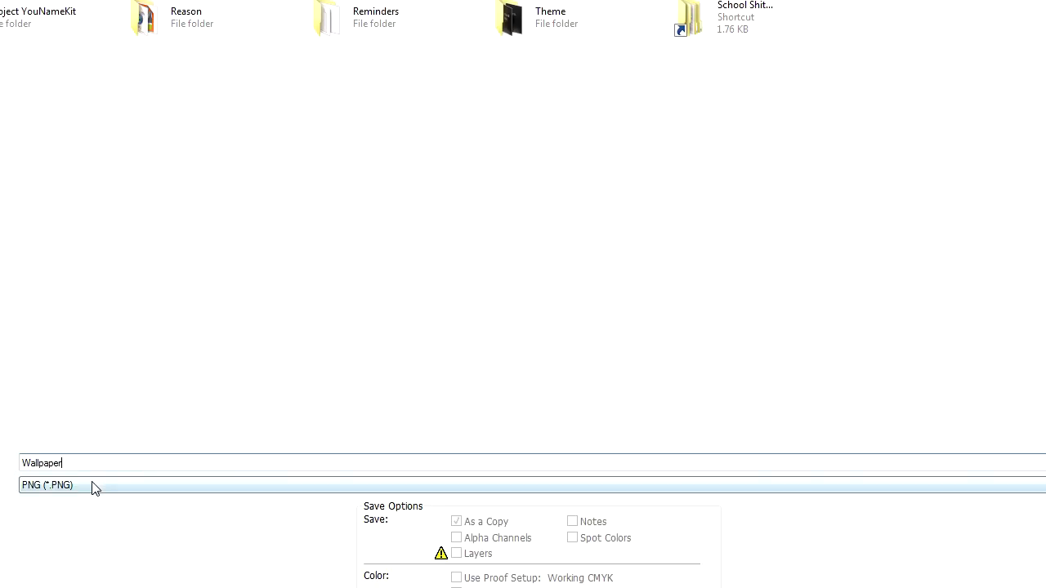
{"action": "left_click", "coordinate": [28, 486]}
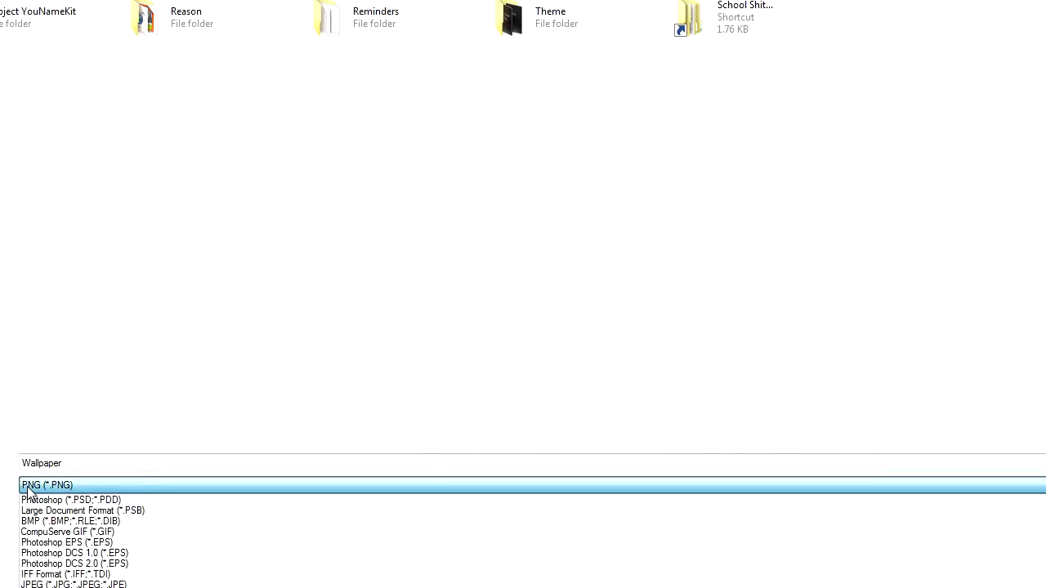
{"action": "left_click", "coordinate": [123, 483]}
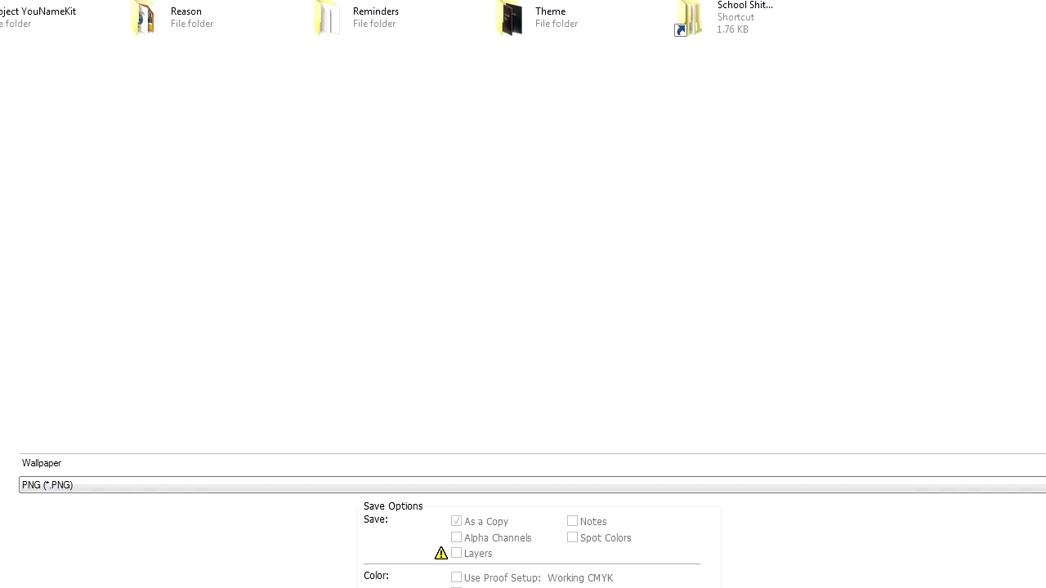
{"action": "key", "text": "Return"}
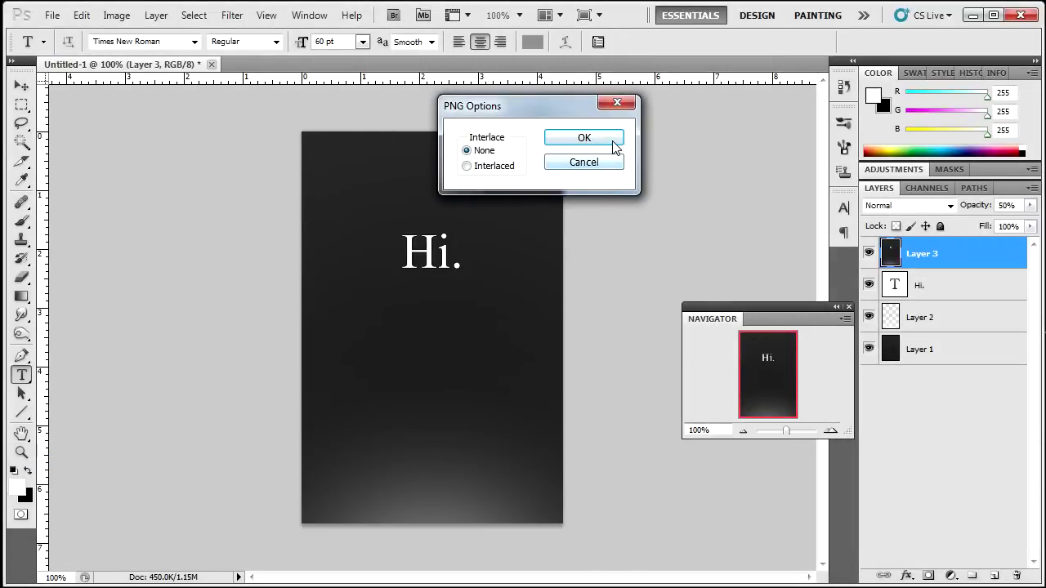
{"action": "left_click_drag", "start_coordinate": [549, 117], "coordinate": [444, 313]}
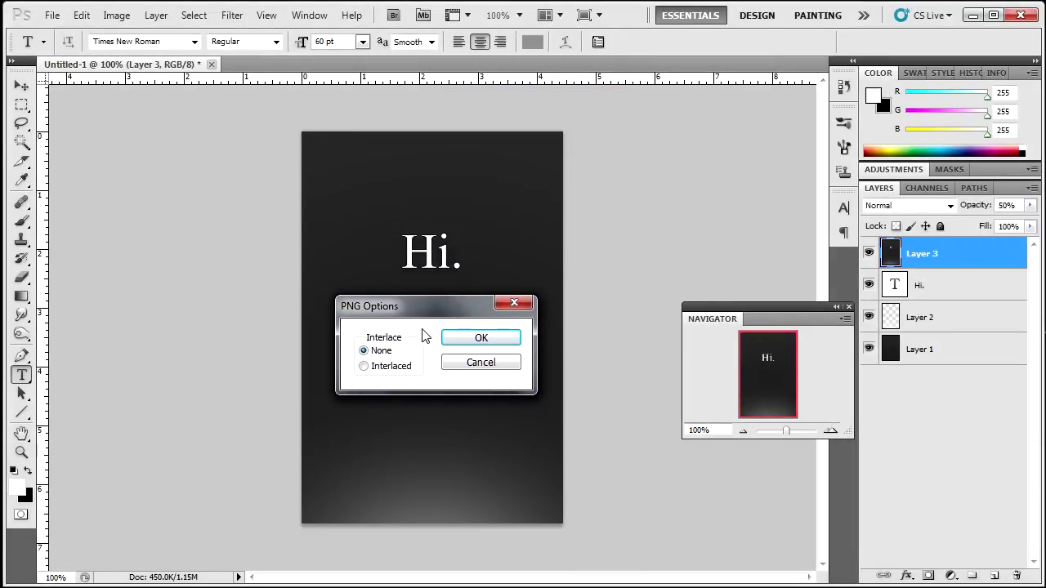
{"action": "left_click", "coordinate": [479, 338]}
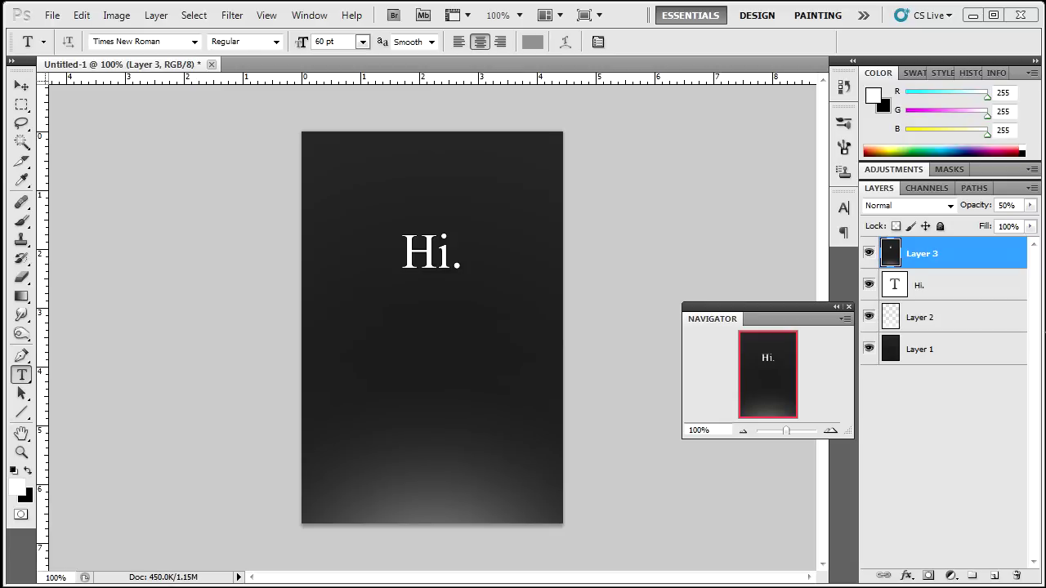
{"action": "key", "text": "alt+Tab"}
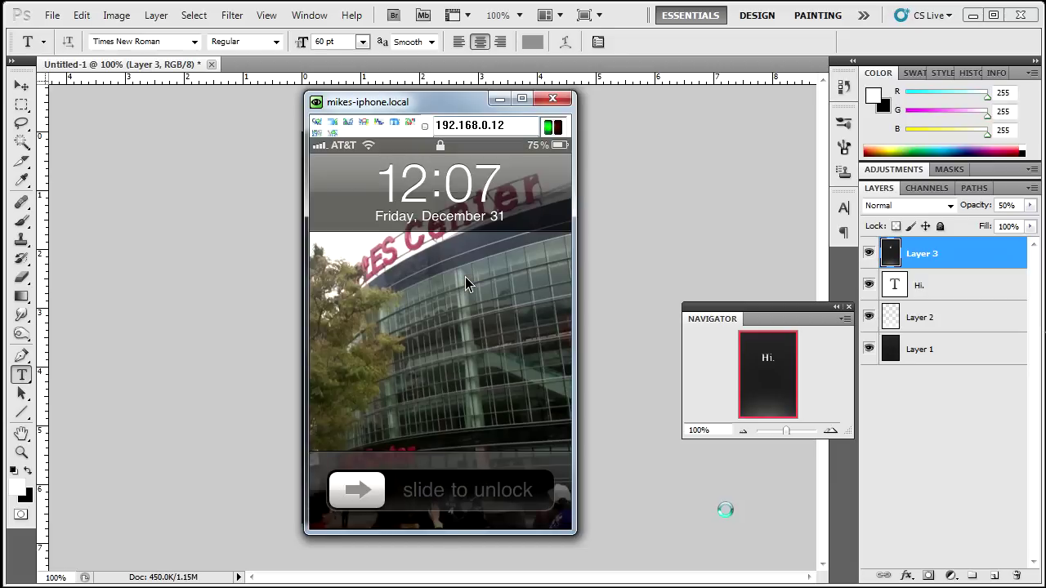
{"action": "left_click", "coordinate": [497, 100]}
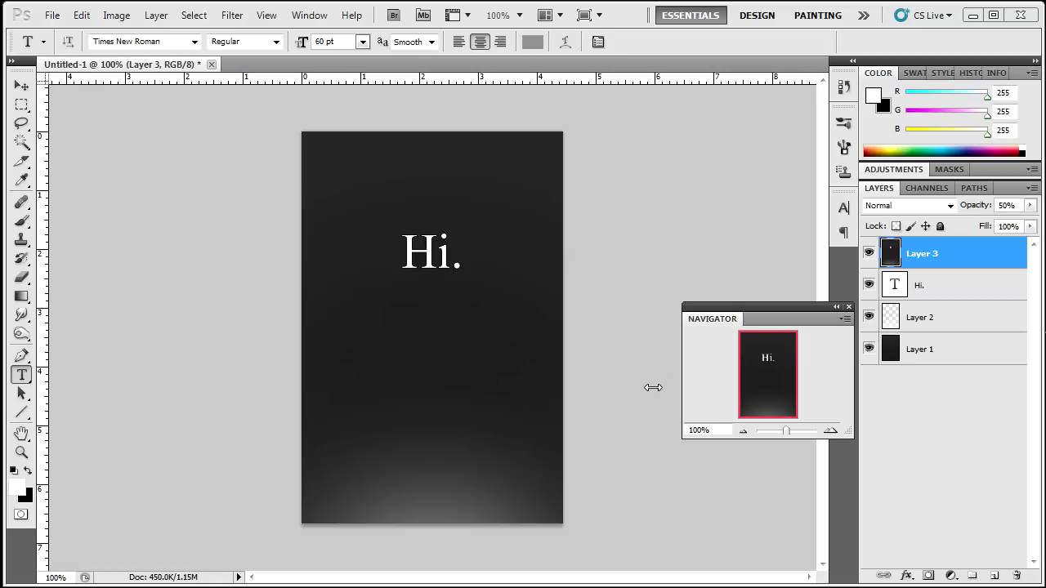
Open the New document dialog and cancel it without creating anything.
{"action": "left_click", "coordinate": [51, 15]}
{"action": "left_click", "coordinate": [67, 30]}
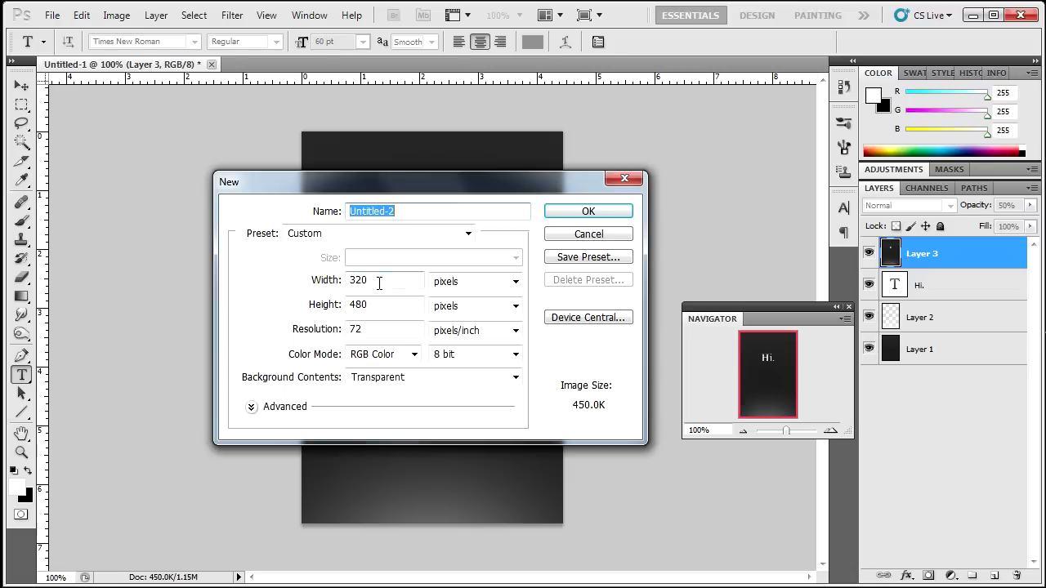
{"action": "left_click_drag", "start_coordinate": [411, 188], "coordinate": [368, 256]}
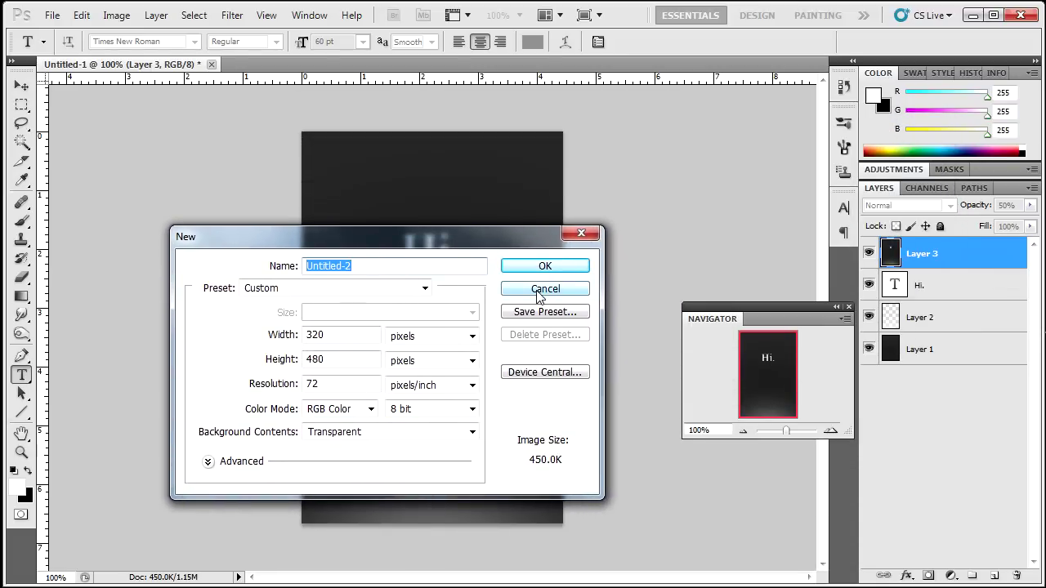
{"action": "left_click", "coordinate": [538, 293]}
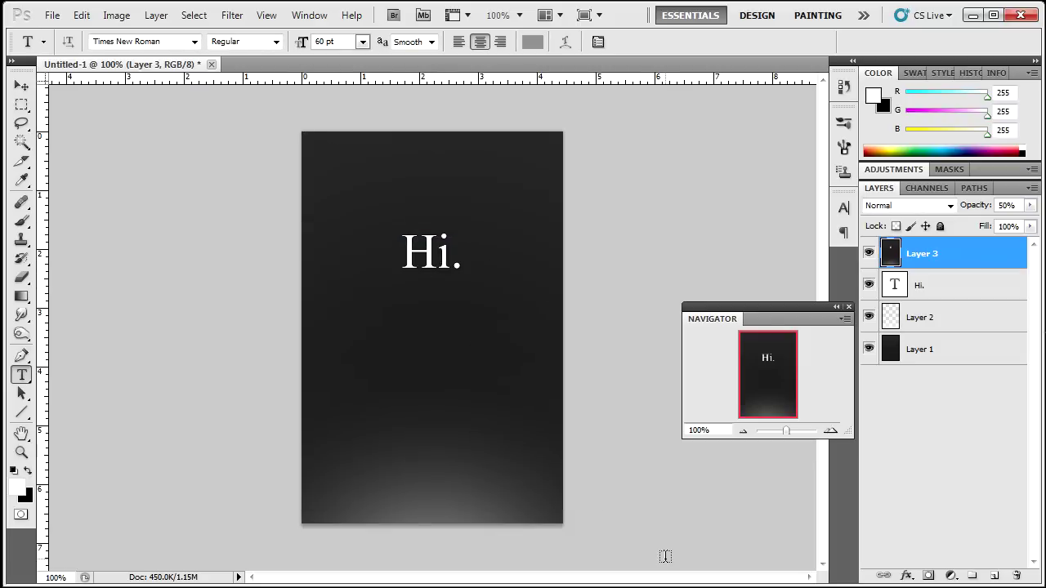
Delete Layer 3 and change the text to "Unlock Me" on two lines.
{"action": "left_click", "coordinate": [1014, 578]}
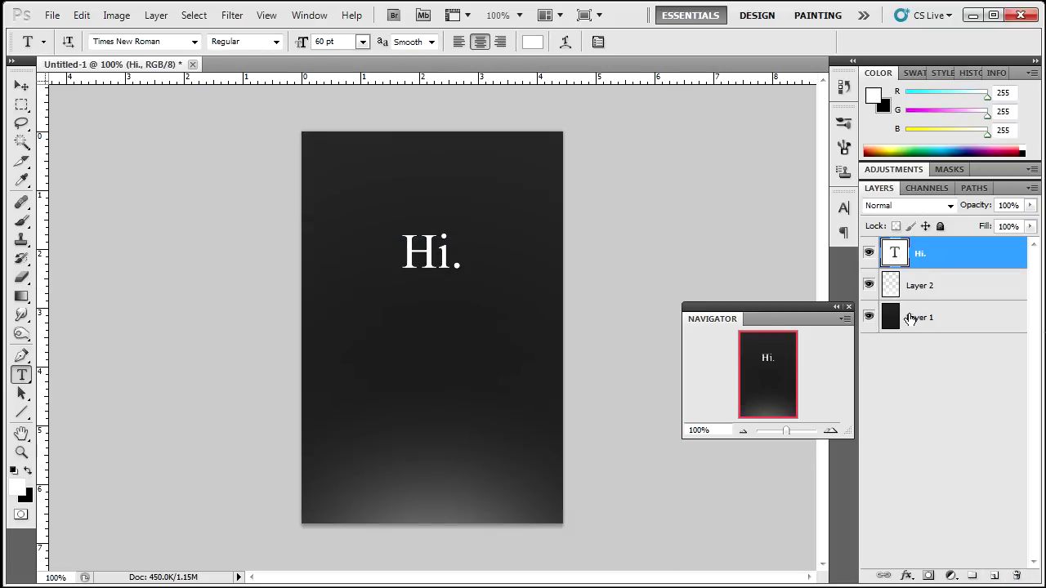
{"action": "double_click", "coordinate": [895, 253]}
{"action": "type", "text": "Unlock"}
{"action": "key", "text": "Return"}
{"action": "type", "text": "Me"}
{"action": "key", "text": "ctrl+Return"}
Add a new filled Layer 3 above the text, apply Sharpen, and set 50% opacity.
{"action": "key", "text": "ctrl+shift+alt+n"}
{"action": "left_click", "coordinate": [232, 14]}
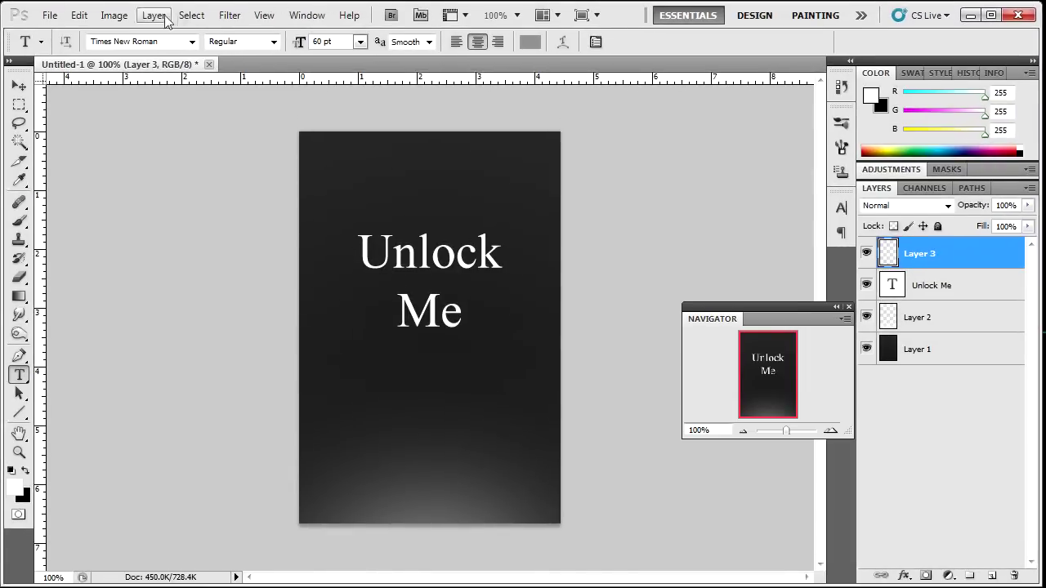
{"action": "left_click", "coordinate": [115, 19]}
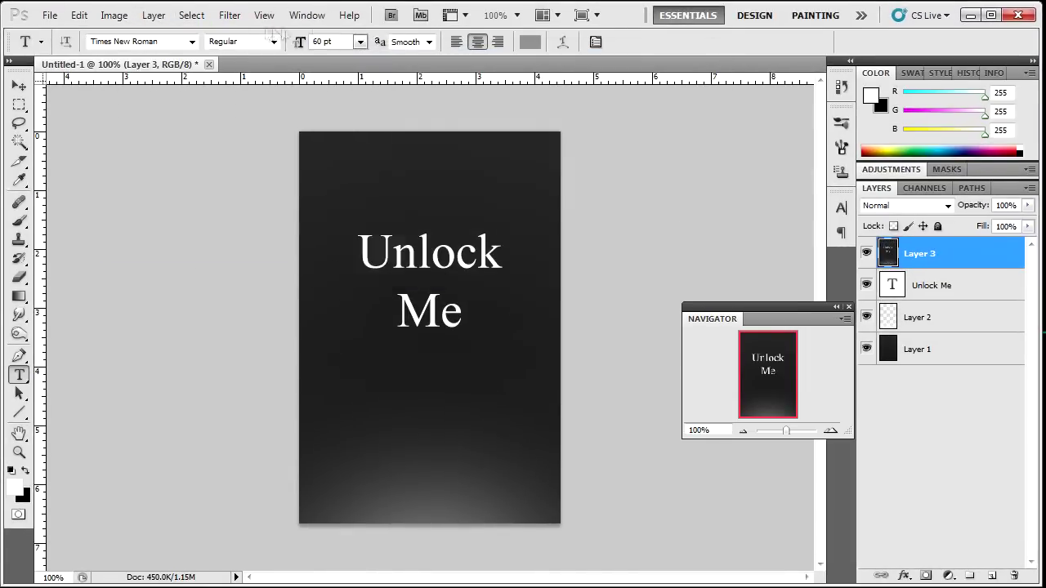
{"action": "left_click", "coordinate": [229, 19]}
{"action": "mouse_move", "coordinate": [270, 262]}
{"action": "left_click", "coordinate": [432, 256]}
{"action": "key", "text": "5"}
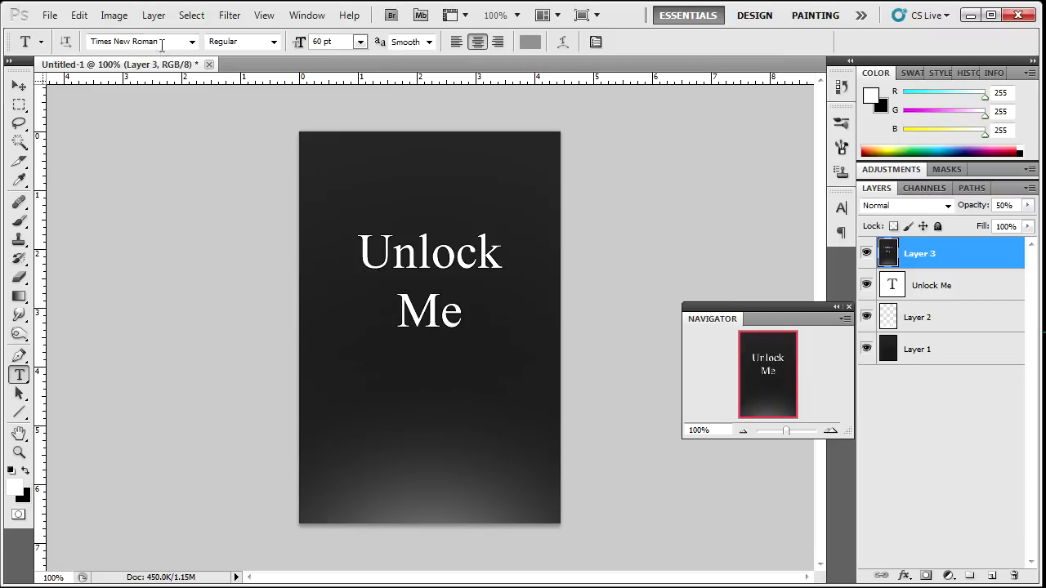
In Save As, name the copy LockBackground and choose JPEG as the format.
{"action": "left_click", "coordinate": [46, 16]}
{"action": "left_click", "coordinate": [99, 264]}
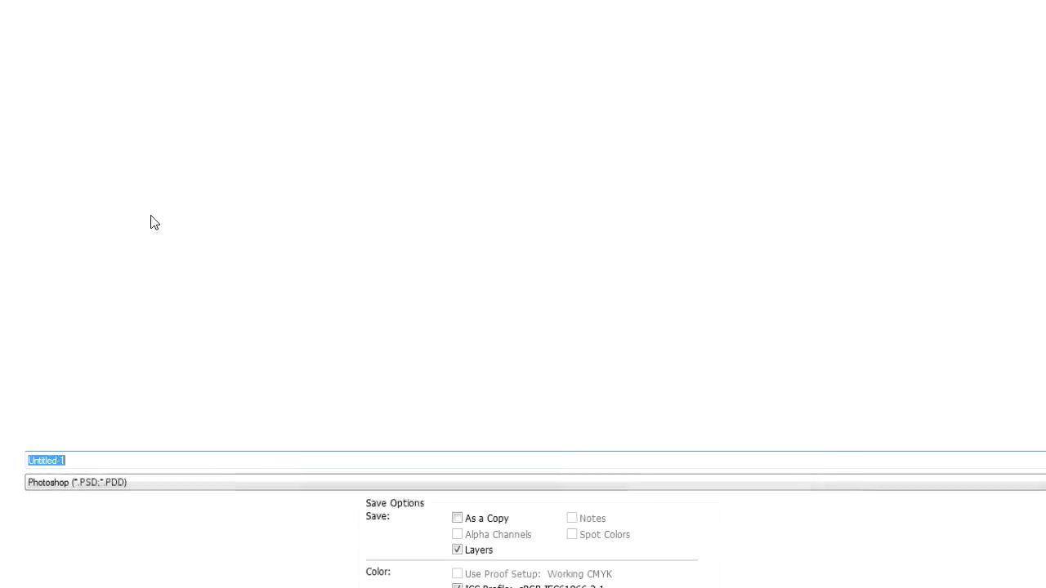
{"action": "left_click", "coordinate": [112, 486]}
{"action": "left_click", "coordinate": [49, 585]}
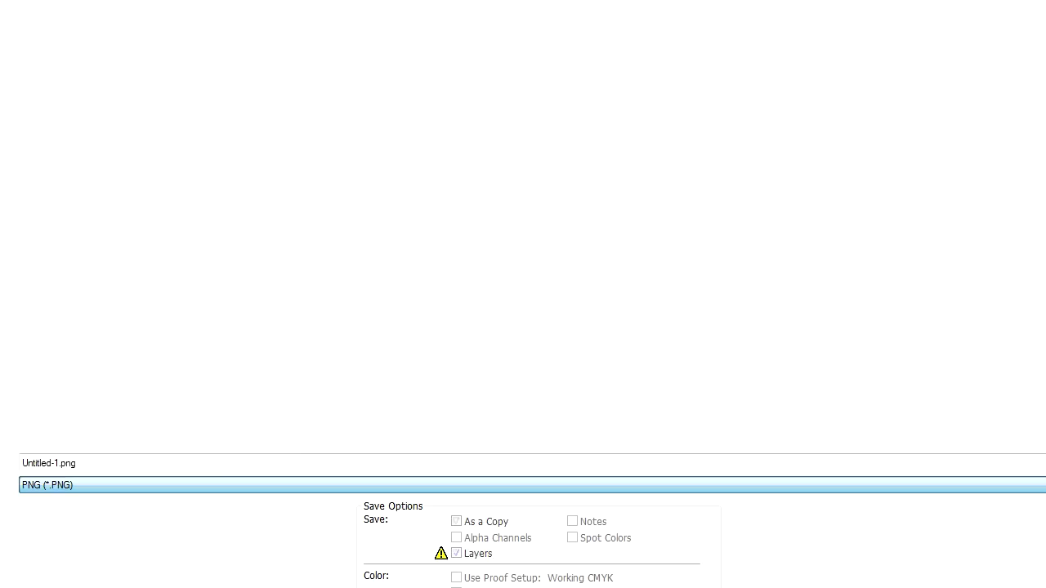
{"action": "left_click", "coordinate": [128, 464]}
{"action": "key", "text": "BackSpace"}
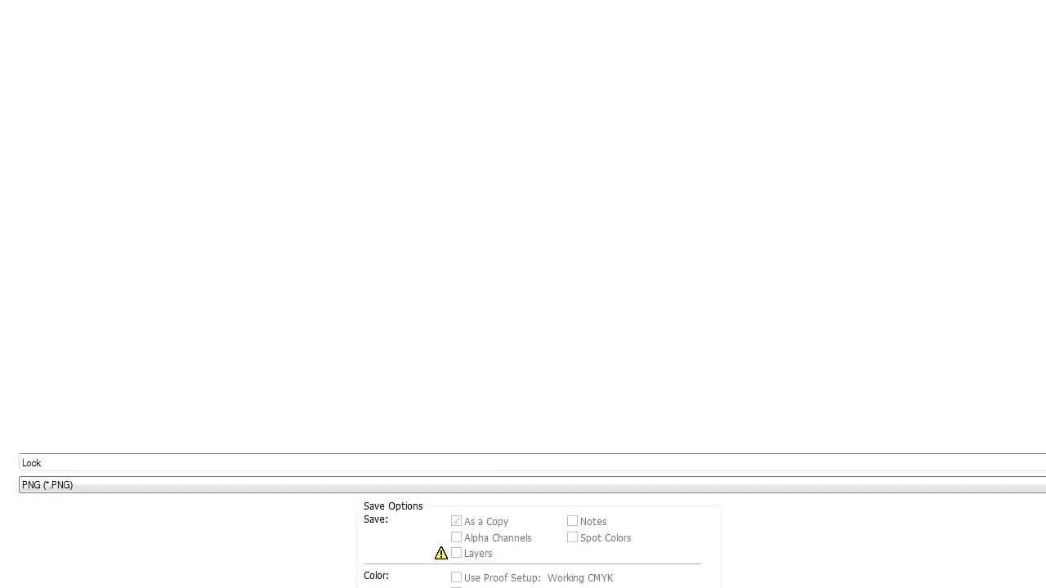
{"action": "type", "text": "LockBackground"}
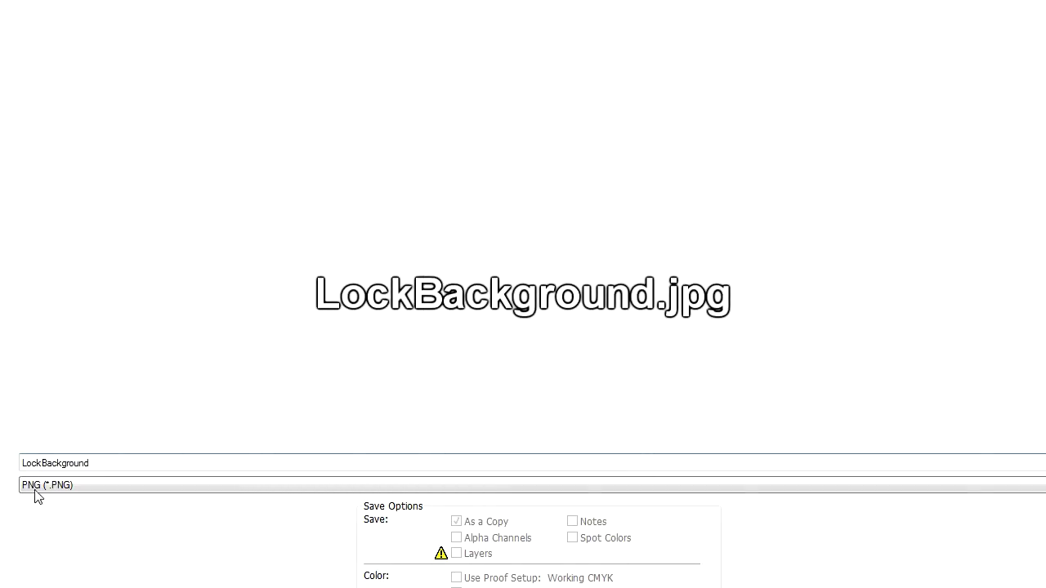
{"action": "left_click", "coordinate": [36, 488]}
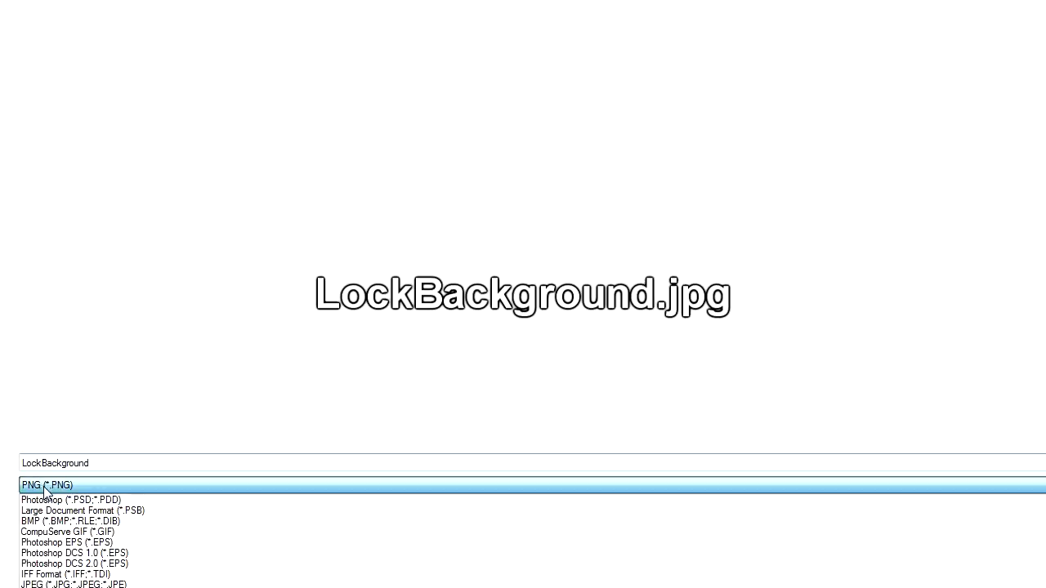
{"action": "left_click", "coordinate": [92, 585]}
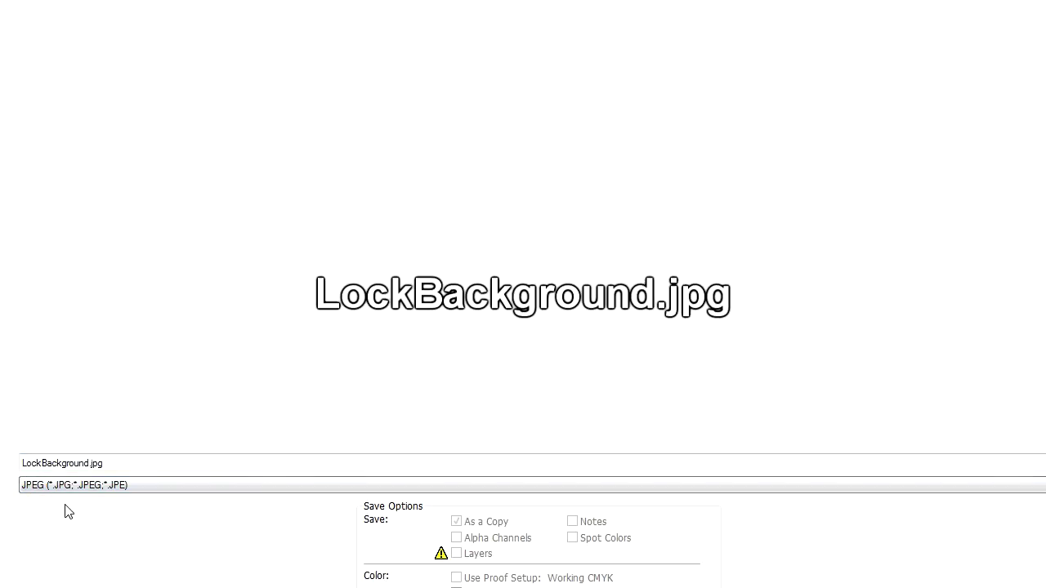
Save LockBackground.jpg, keeping JPEG quality at 12 (Maximum).
{"action": "double_click", "coordinate": [137, 464]}
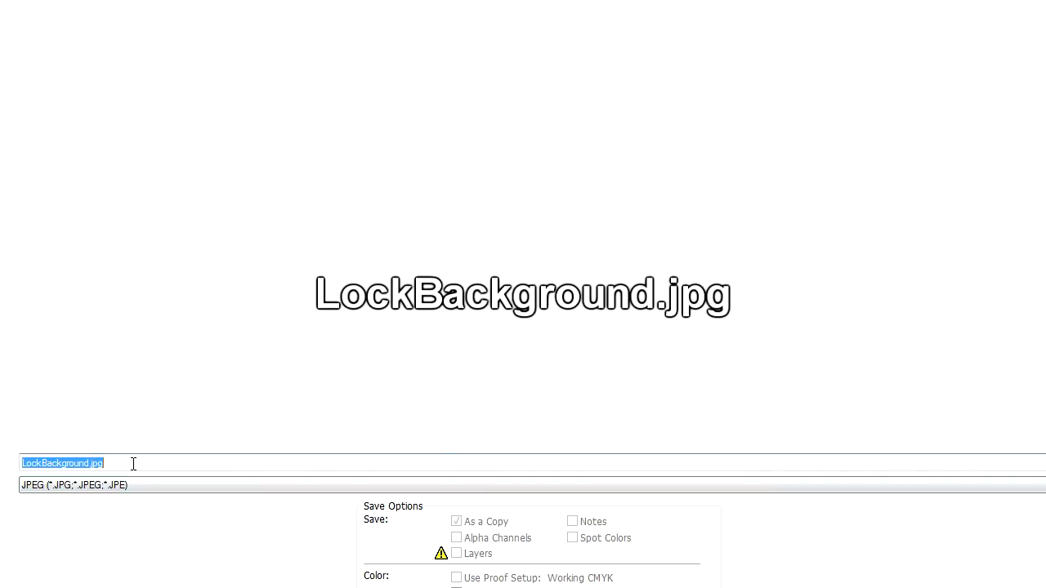
{"action": "left_click", "coordinate": [133, 463]}
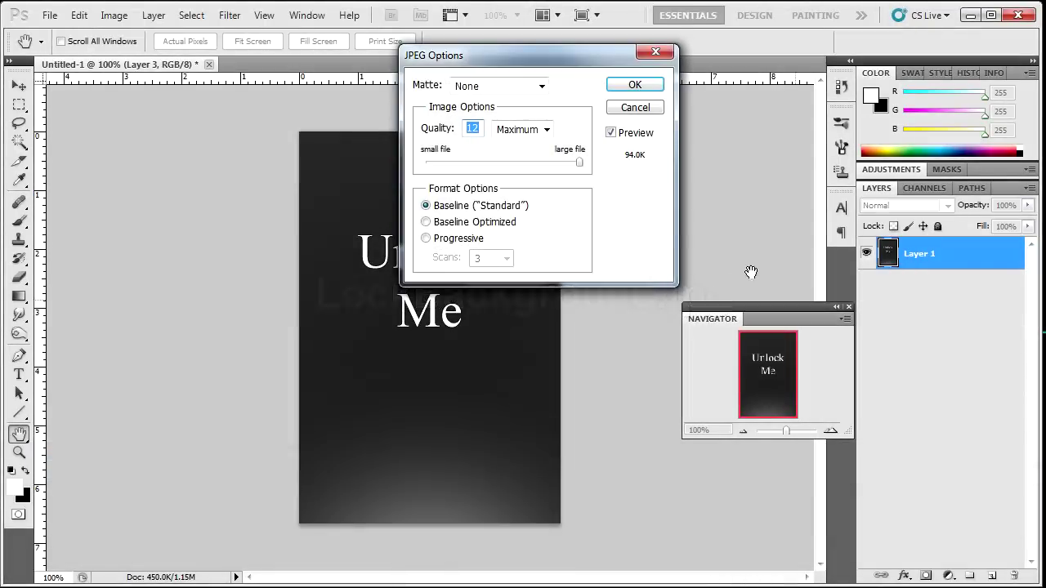
{"action": "left_click_drag", "start_coordinate": [520, 63], "coordinate": [434, 166]}
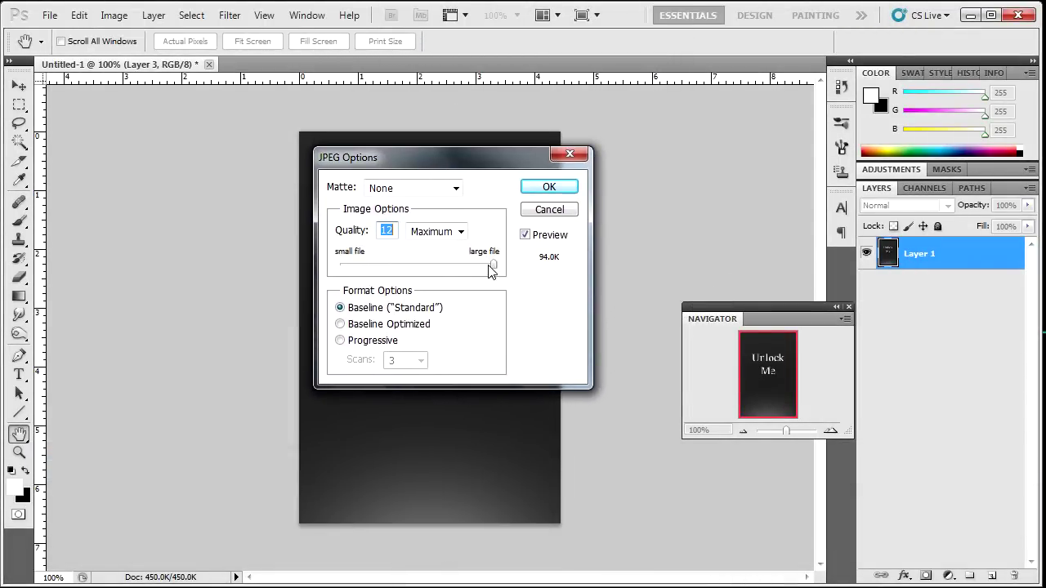
{"action": "mouse_move", "coordinate": [492, 266]}
{"action": "left_mouse_down"}
{"action": "mouse_move", "coordinate": [383, 263]}
{"action": "mouse_move", "coordinate": [493, 266]}
{"action": "left_mouse_up"}
{"action": "left_click", "coordinate": [546, 187]}
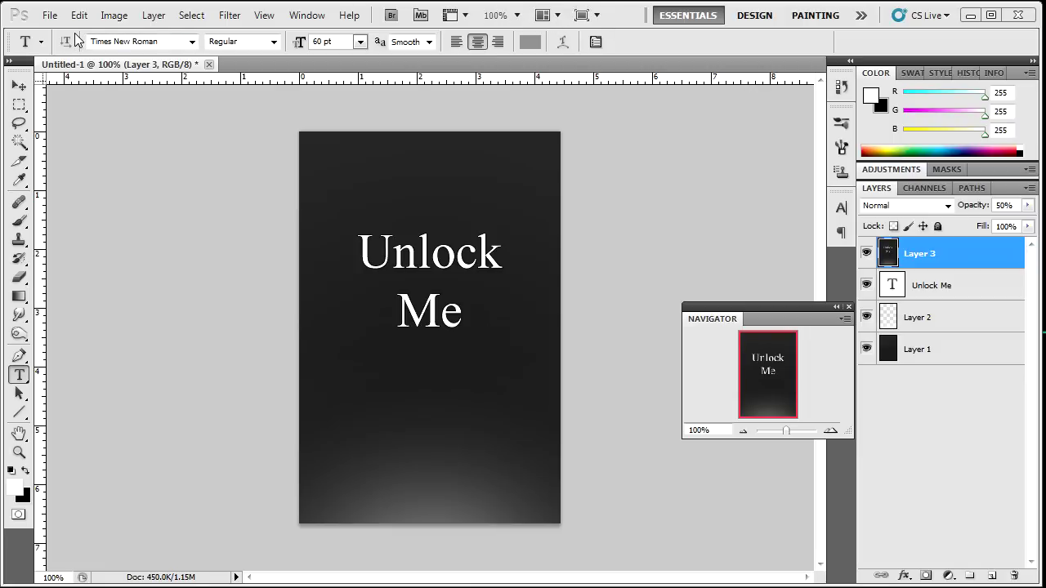
Create Untitled-2, a transparent 320 px wide document with height changed from 480 to 91.
{"action": "left_click", "coordinate": [50, 16]}
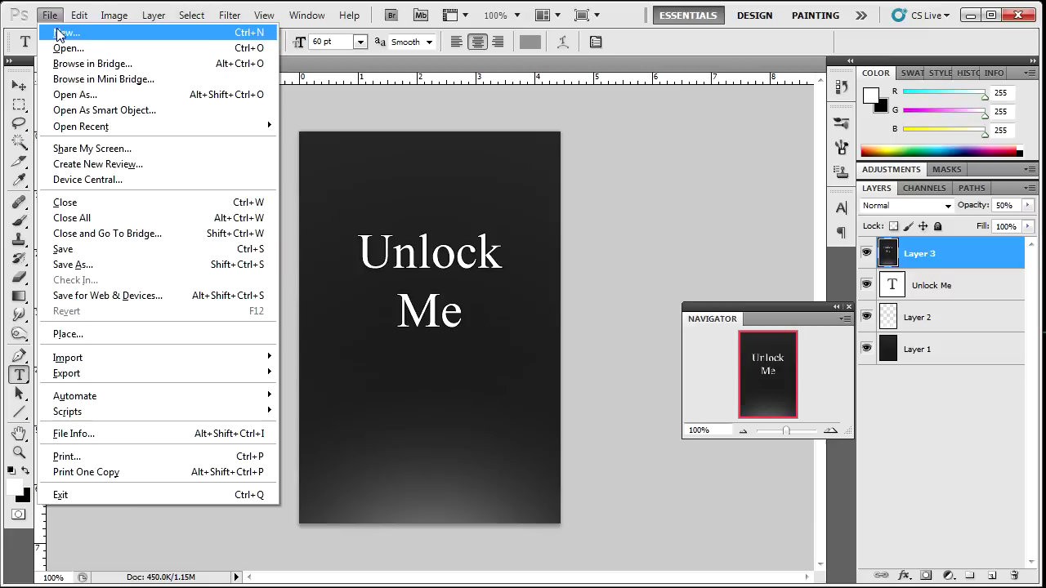
{"action": "left_click", "coordinate": [59, 32]}
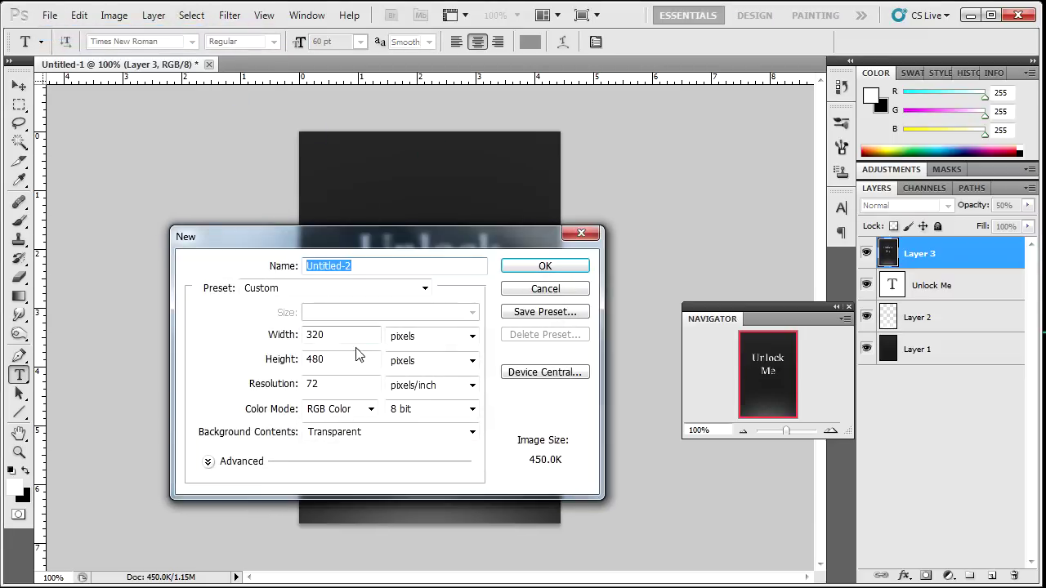
{"action": "left_click_drag", "start_coordinate": [354, 335], "coordinate": [286, 337]}
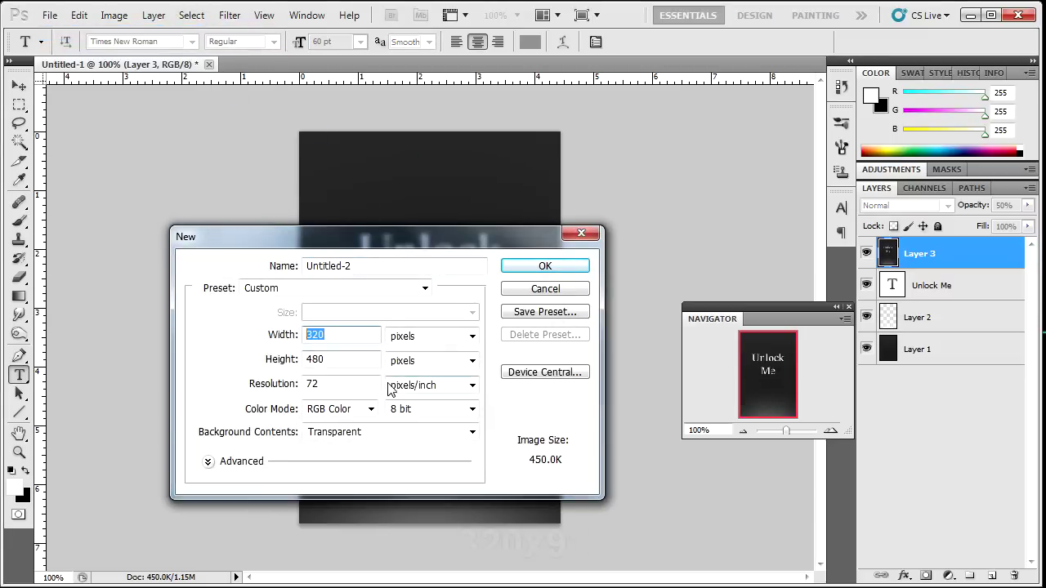
{"action": "left_click_drag", "start_coordinate": [353, 359], "coordinate": [260, 367]}
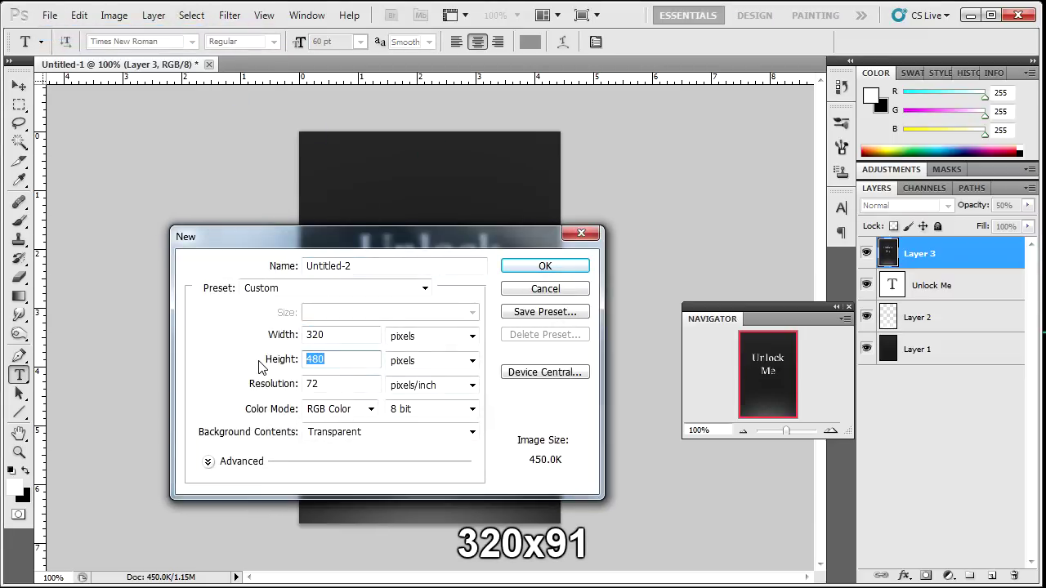
{"action": "type", "text": "91"}
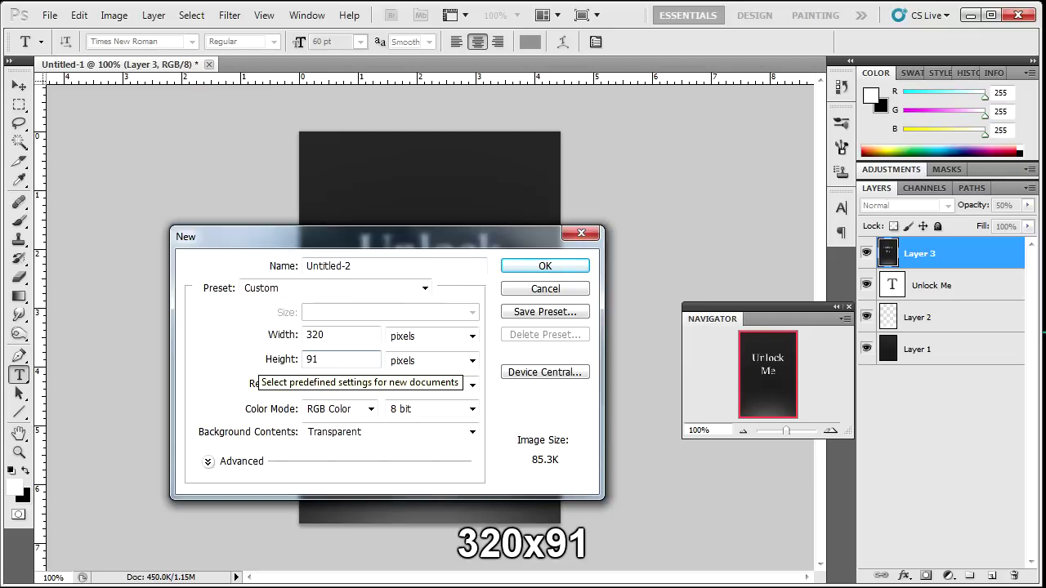
{"action": "key", "text": "Return"}
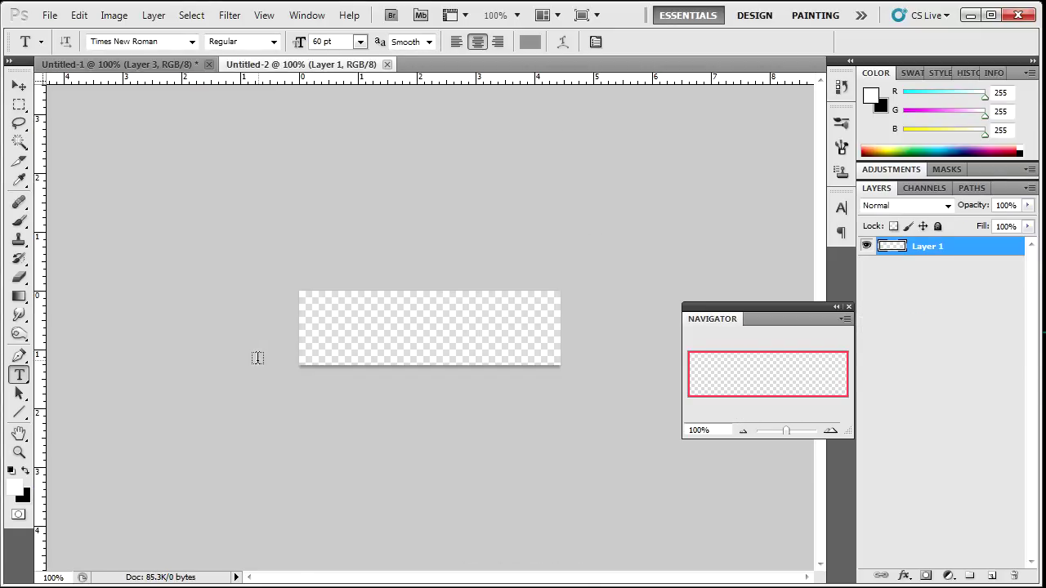
Swap the Gradient tool for the Paint Bucket, try a white canvas fill, then undo it.
{"action": "left_click", "coordinate": [25, 299]}
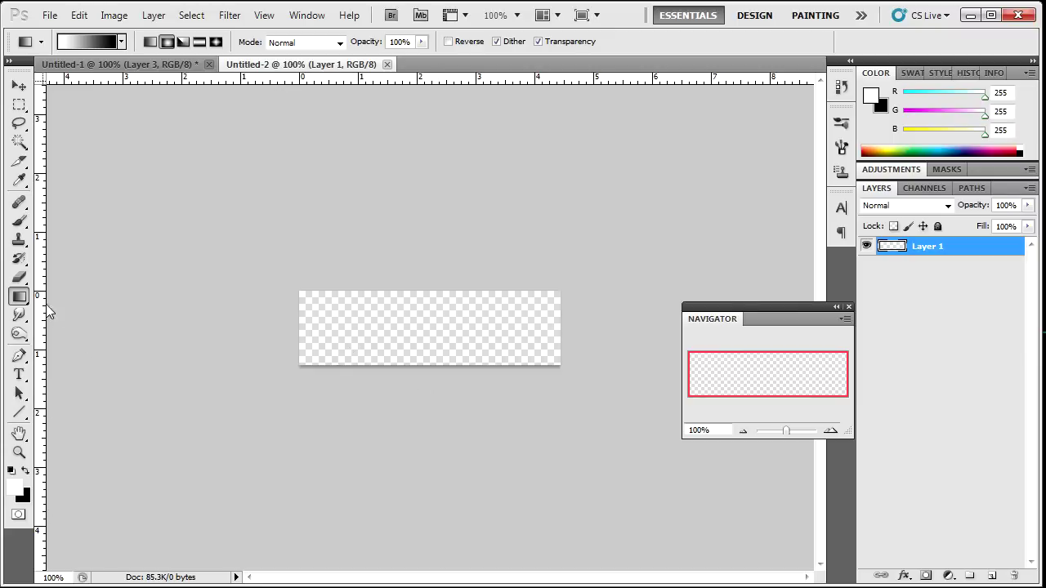
{"action": "right_click", "coordinate": [20, 298]}
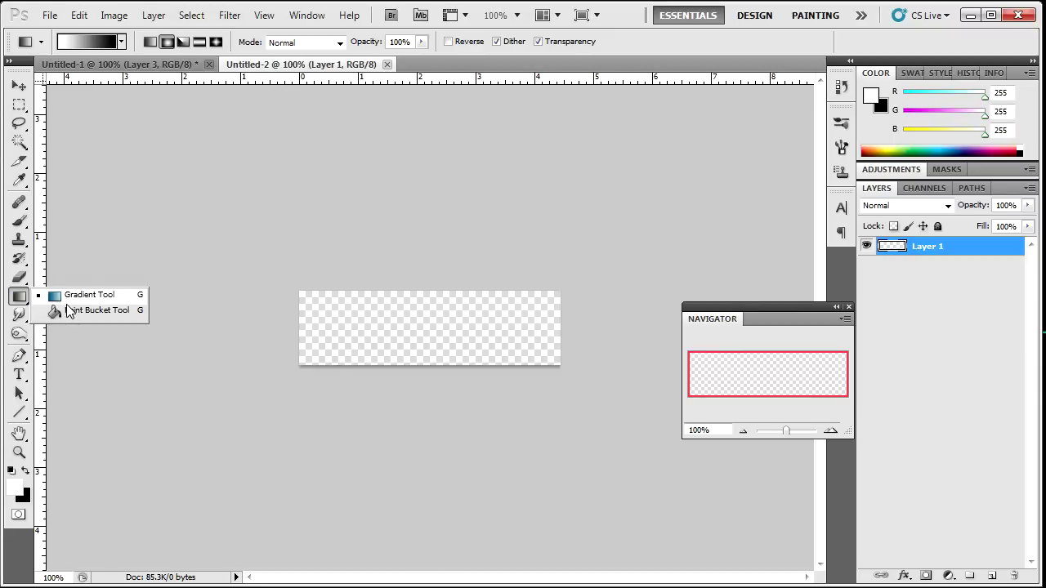
{"action": "left_click", "coordinate": [82, 310]}
{"action": "left_click", "coordinate": [348, 347]}
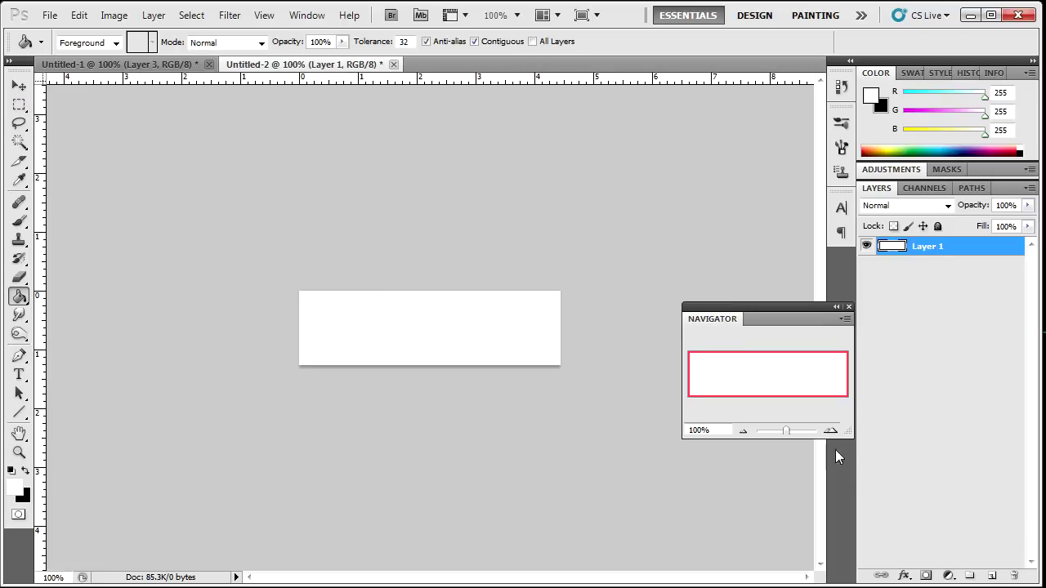
{"action": "key", "text": "ctrl+z"}
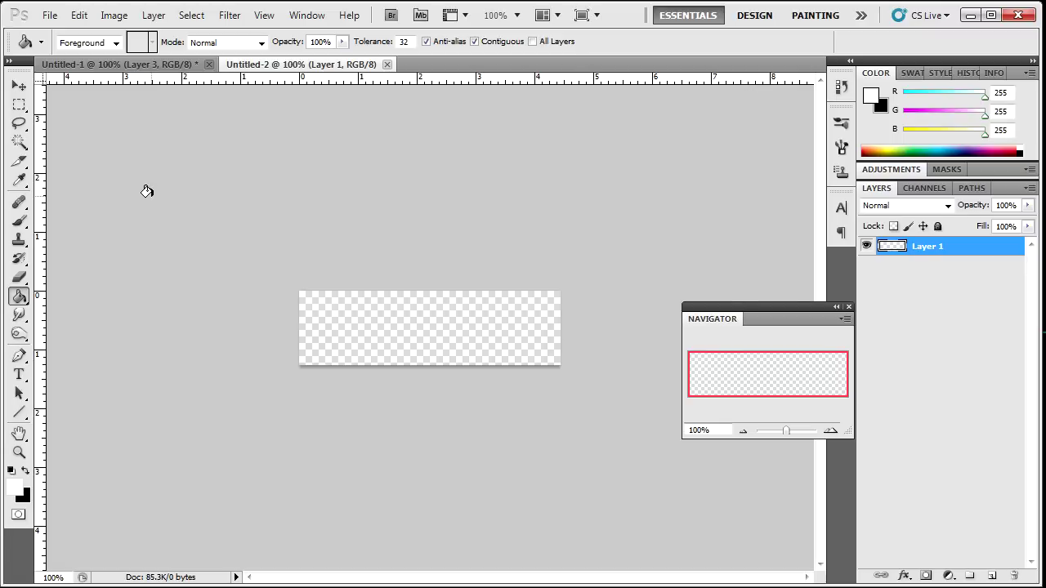
Save the transparent 320×91 canvas as a PNG named Dock, with no interlacing.
{"action": "left_click", "coordinate": [50, 16]}
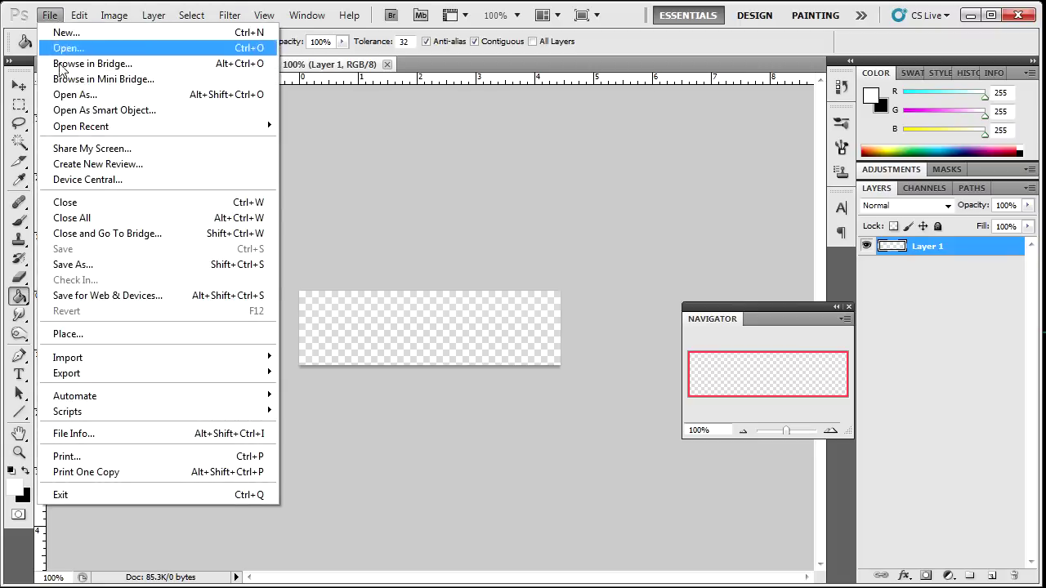
{"action": "left_click", "coordinate": [74, 265]}
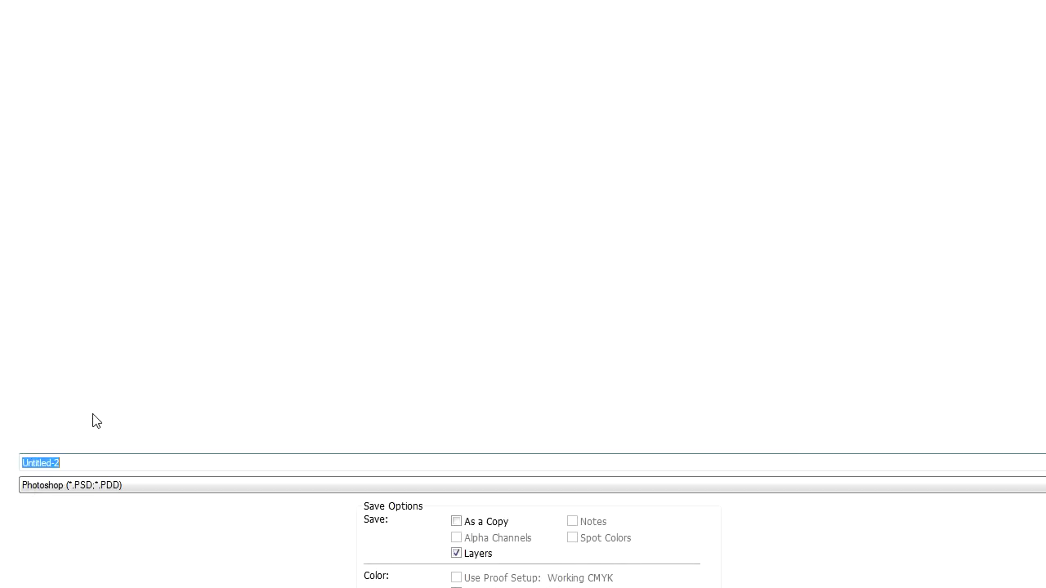
{"action": "left_click", "coordinate": [98, 488]}
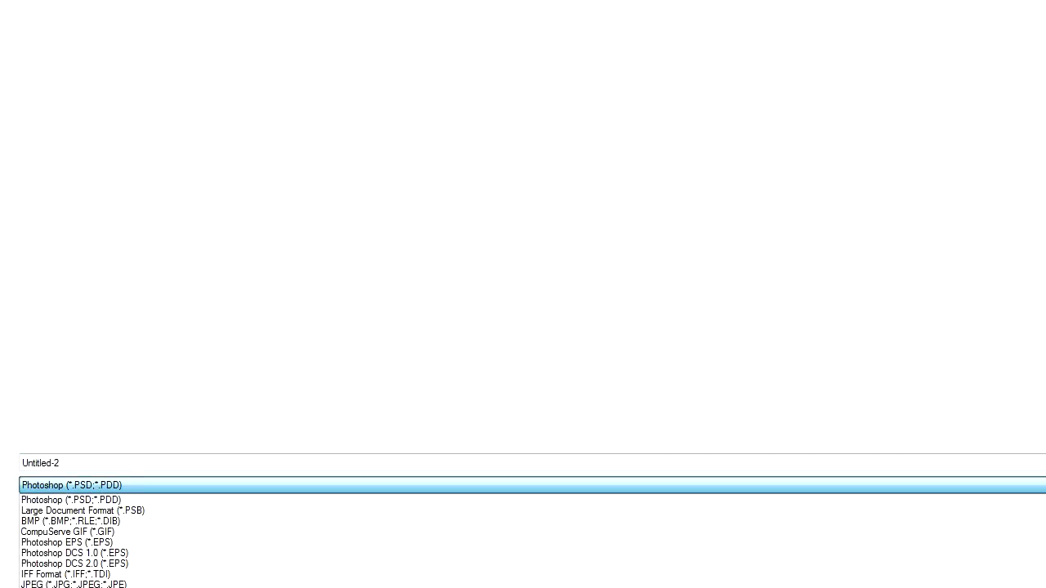
{"action": "left_click", "coordinate": [93, 530]}
{"action": "double_click", "coordinate": [113, 463]}
{"action": "type", "text": "Dock"}
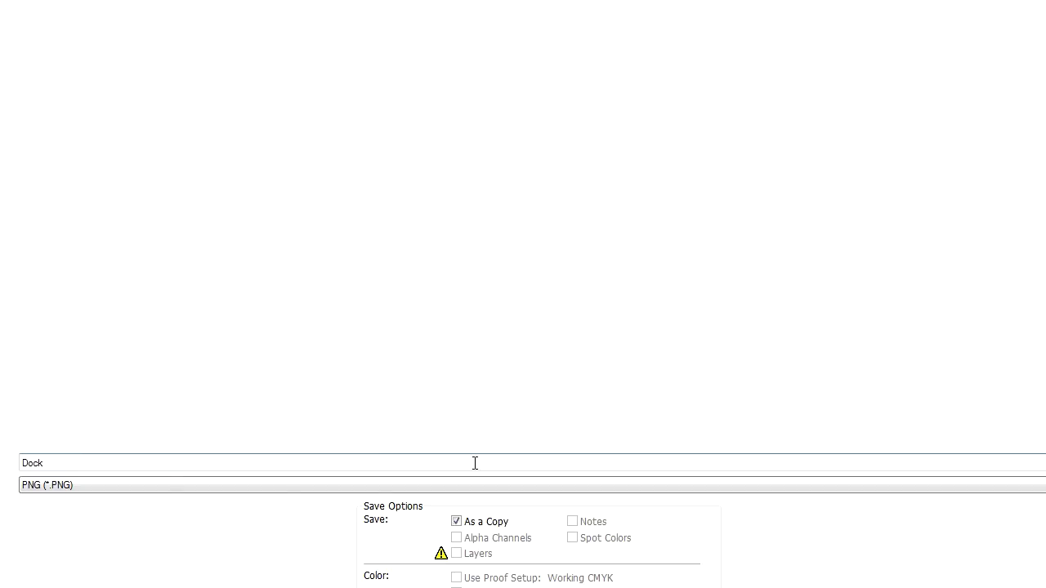
{"action": "key", "text": "shift+Home"}
{"action": "key", "text": "ctrl+a"}
{"action": "key", "text": "Return"}
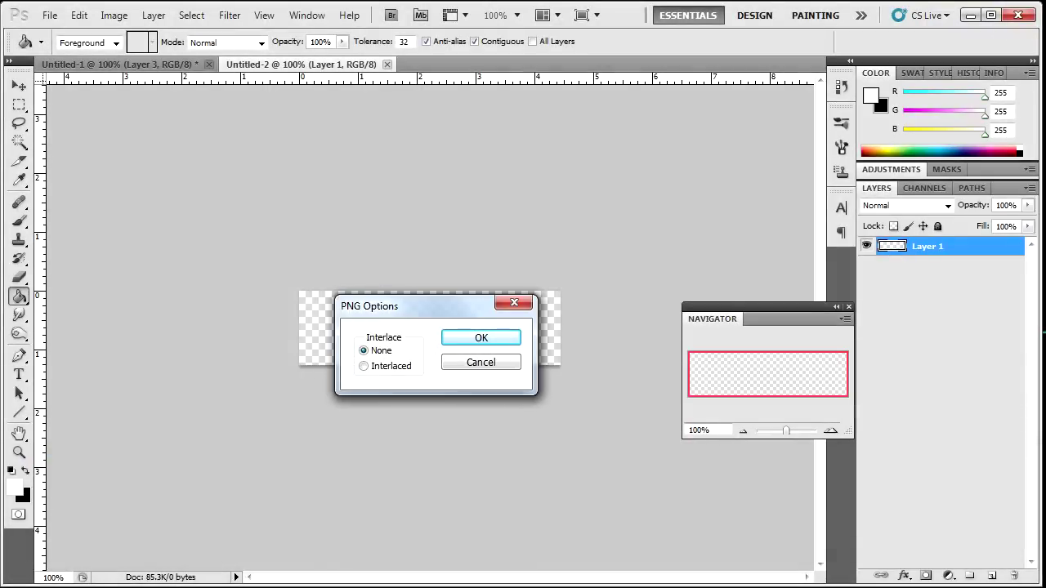
{"action": "left_click", "coordinate": [474, 341]}
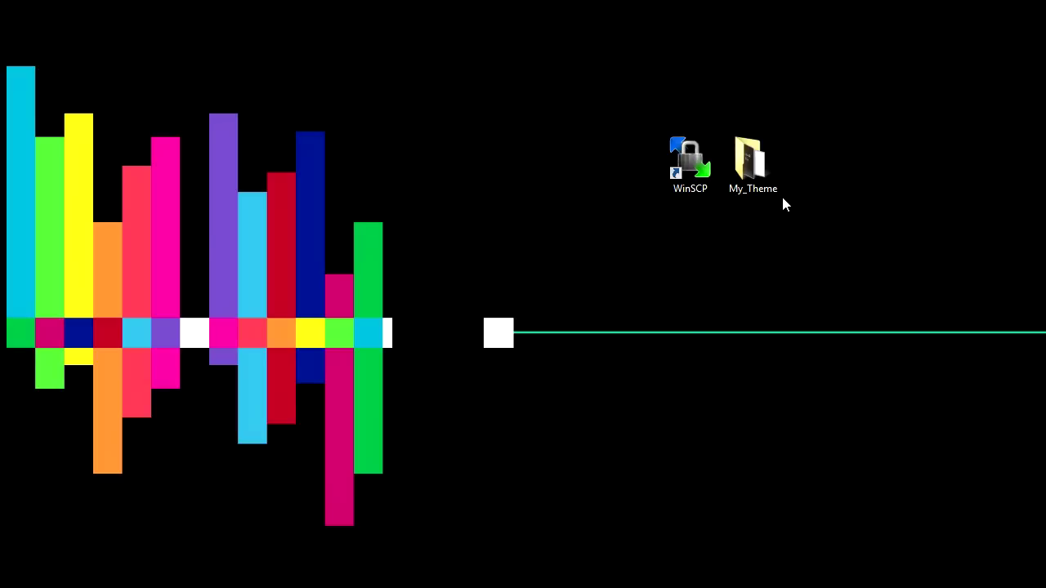
Open the My_Theme folder to confirm it holds the Dock, LockBackground and Wallpaper images.
{"action": "double_click", "coordinate": [762, 163]}
{"action": "left_click_drag", "start_coordinate": [425, 62], "coordinate": [369, 52]}
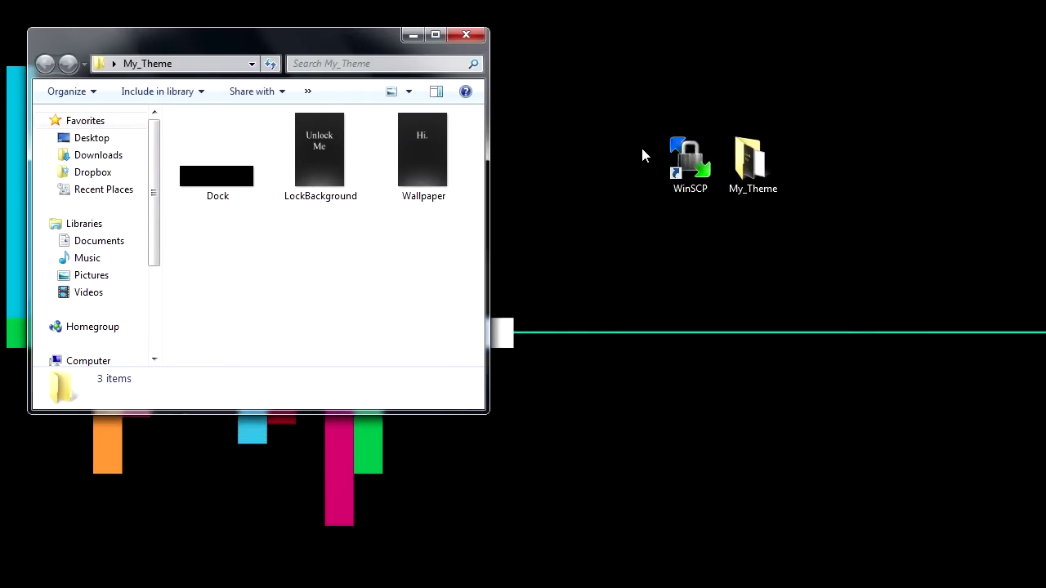
{"action": "left_click_drag", "start_coordinate": [598, 95], "coordinate": [728, 273]}
{"action": "left_click", "coordinate": [730, 274]}
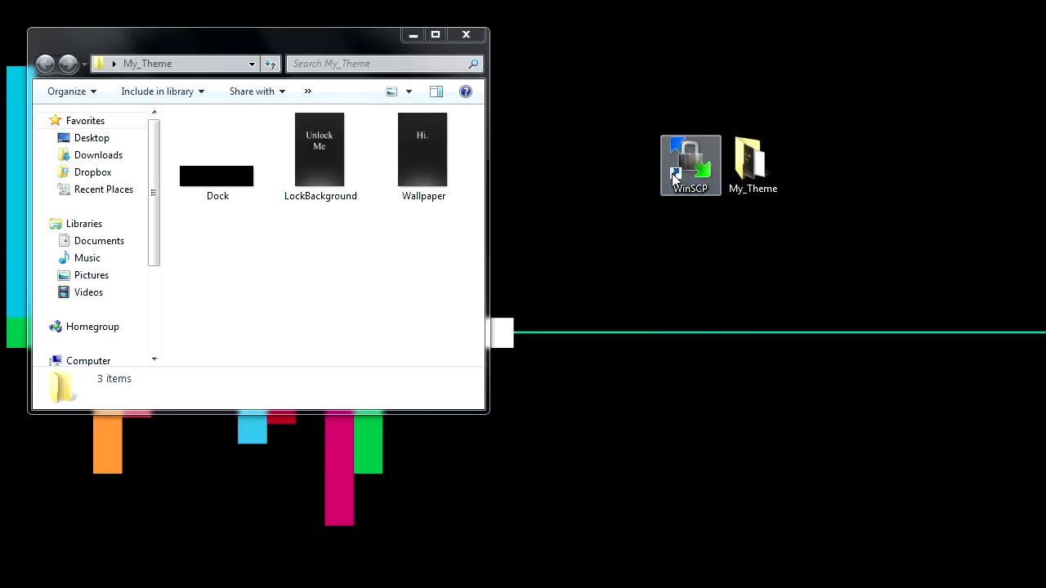
Launch WinSCP and log in to the saved iPhone session with its password.
{"action": "double_click", "coordinate": [674, 168]}
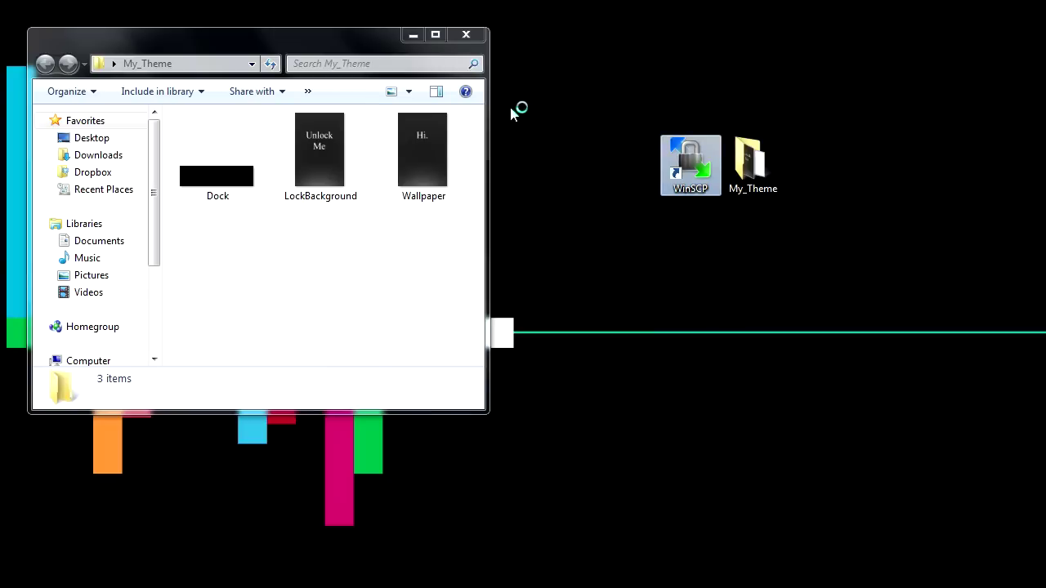
{"action": "left_click", "coordinate": [583, 411]}
{"action": "type", "text": "al"}
{"action": "key", "text": "Return"}
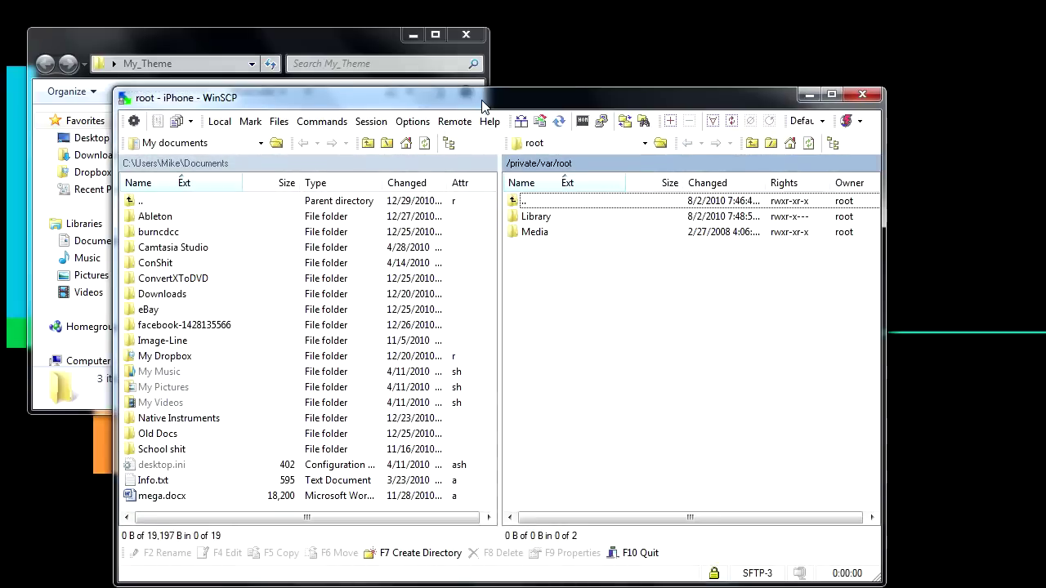
Browse the remote pane up to / and into Library > Themes (/private/var/stash/Themes.PN0Q0U).
{"action": "left_click_drag", "start_coordinate": [420, 97], "coordinate": [450, 34]}
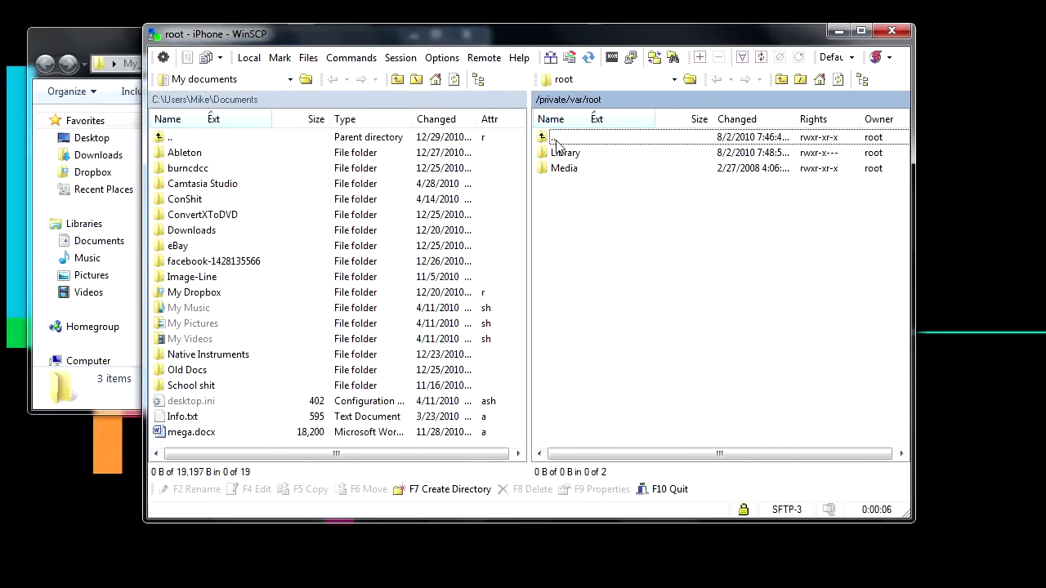
{"action": "double_click", "coordinate": [556, 139]}
{"action": "double_click", "coordinate": [560, 141]}
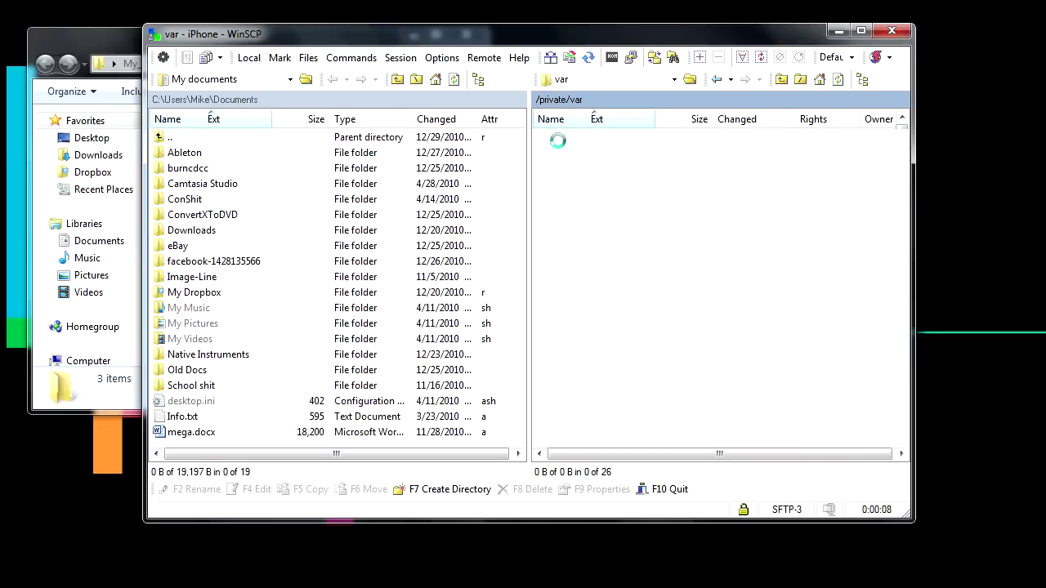
{"action": "double_click", "coordinate": [560, 141]}
{"action": "left_click", "coordinate": [560, 141]}
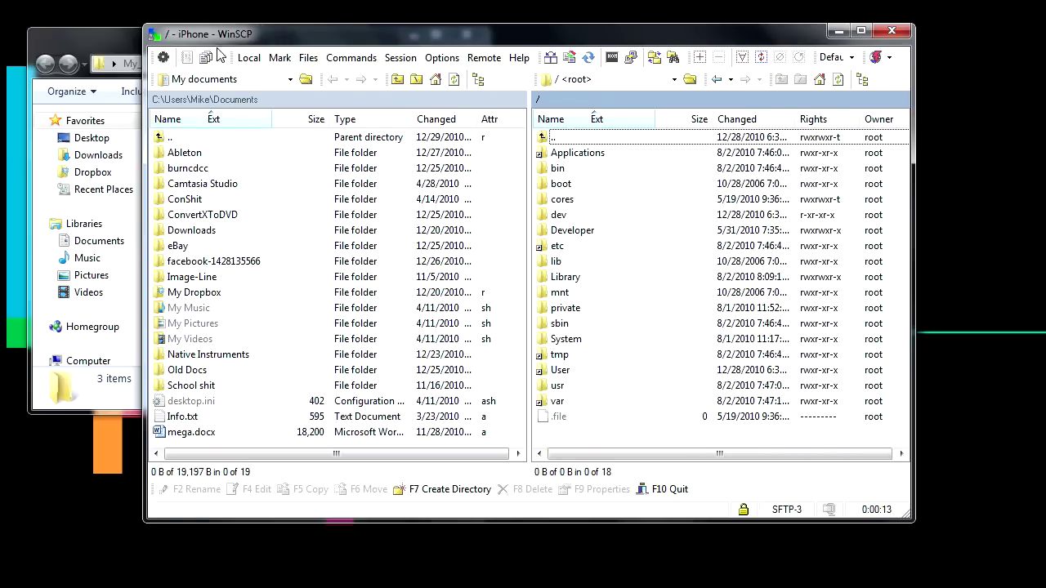
{"action": "left_click", "coordinate": [605, 79]}
{"action": "left_click", "coordinate": [589, 94]}
{"action": "double_click", "coordinate": [570, 277]}
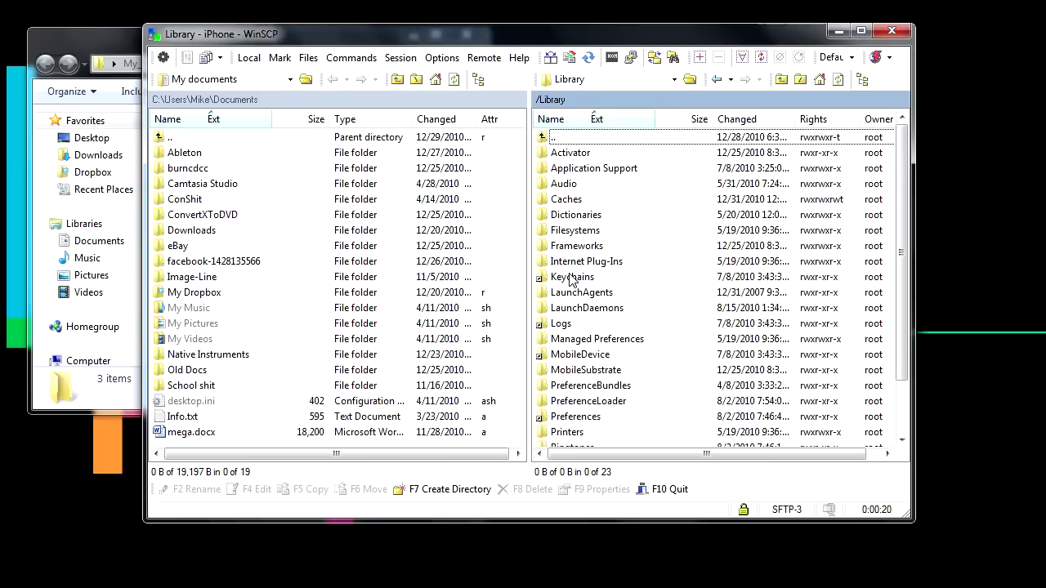
{"action": "scroll", "coordinate": [571, 277], "scroll_direction": "down", "scroll_amount": 2}
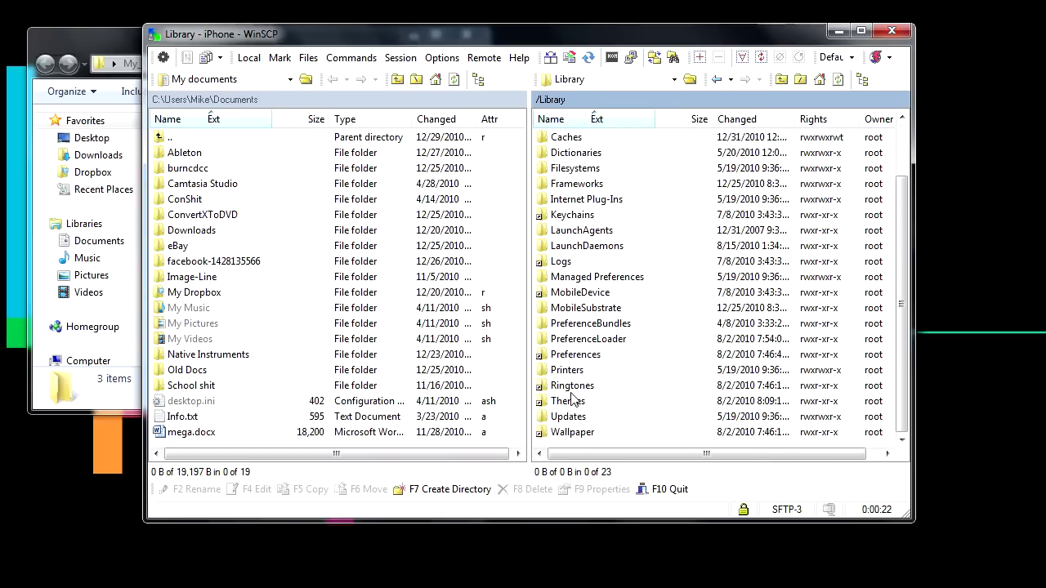
{"action": "double_click", "coordinate": [568, 401]}
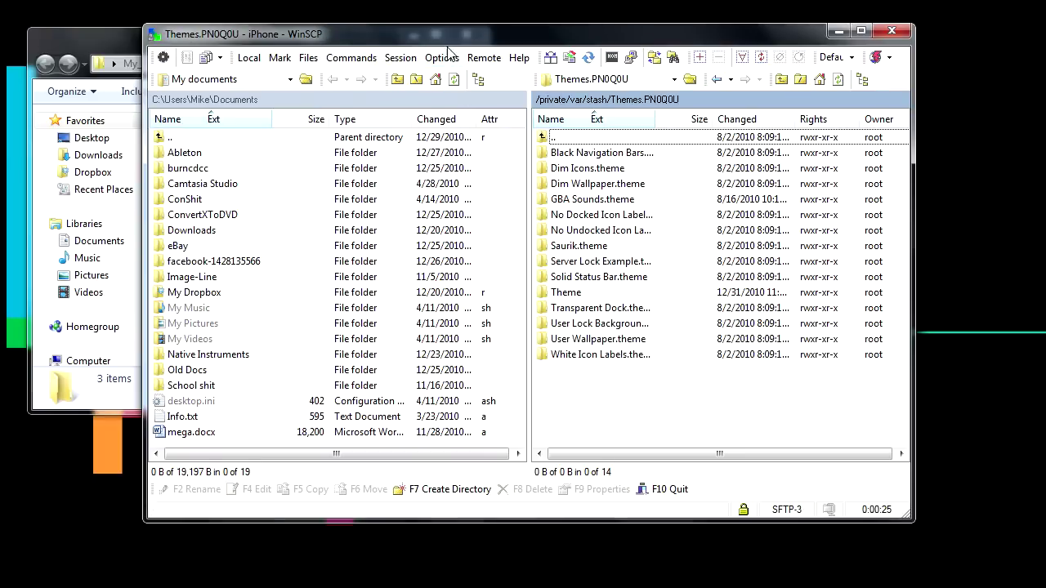
Arrange WinSCP and the desktop so the My_Theme folder is visible beside the window.
{"action": "left_click_drag", "start_coordinate": [446, 44], "coordinate": [318, 122]}
{"action": "left_click_drag", "start_coordinate": [359, 52], "coordinate": [579, 75]}
{"action": "left_click", "coordinate": [602, 62]}
{"action": "left_click_drag", "start_coordinate": [607, 114], "coordinate": [562, 47]}
{"action": "left_click_drag", "start_coordinate": [764, 164], "coordinate": [827, 166]}
{"action": "left_click", "coordinate": [819, 266]}
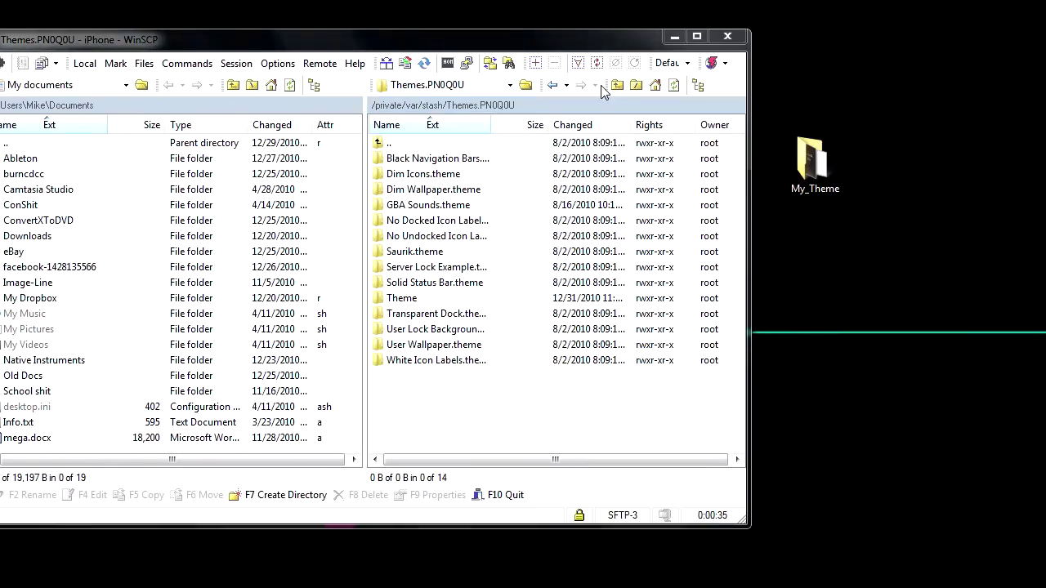
{"action": "left_click_drag", "start_coordinate": [598, 44], "coordinate": [626, 40]}
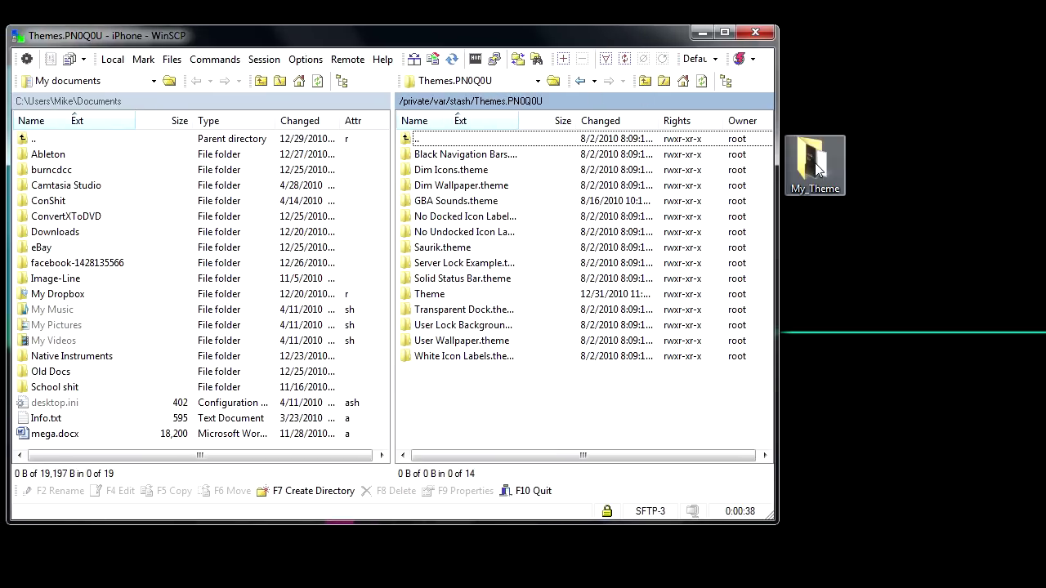
Drag My_Theme into the iPhone's Themes pane and confirm the copy.
{"action": "left_click_drag", "start_coordinate": [817, 167], "coordinate": [609, 418]}
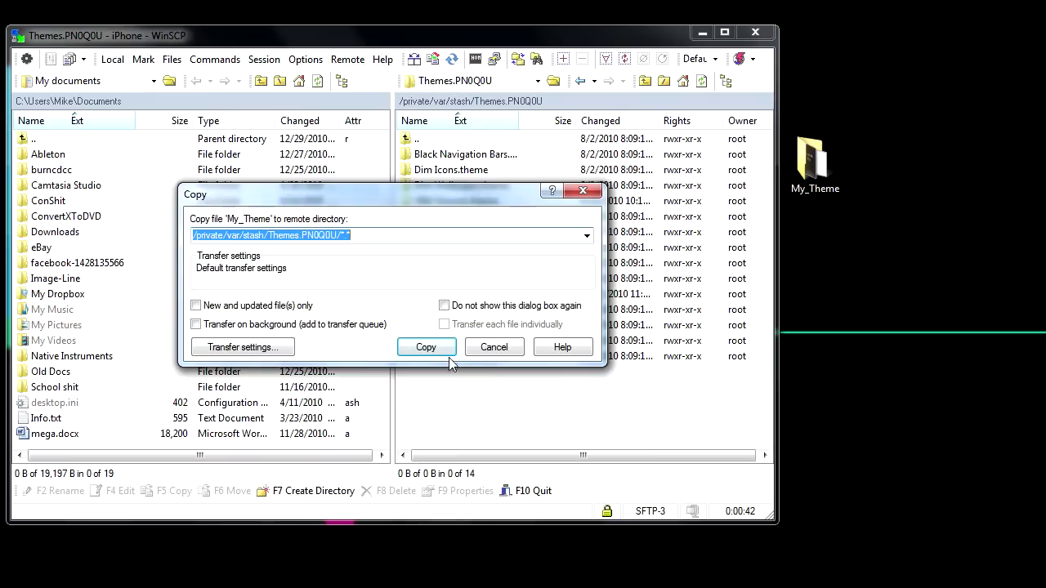
{"action": "left_click", "coordinate": [426, 349]}
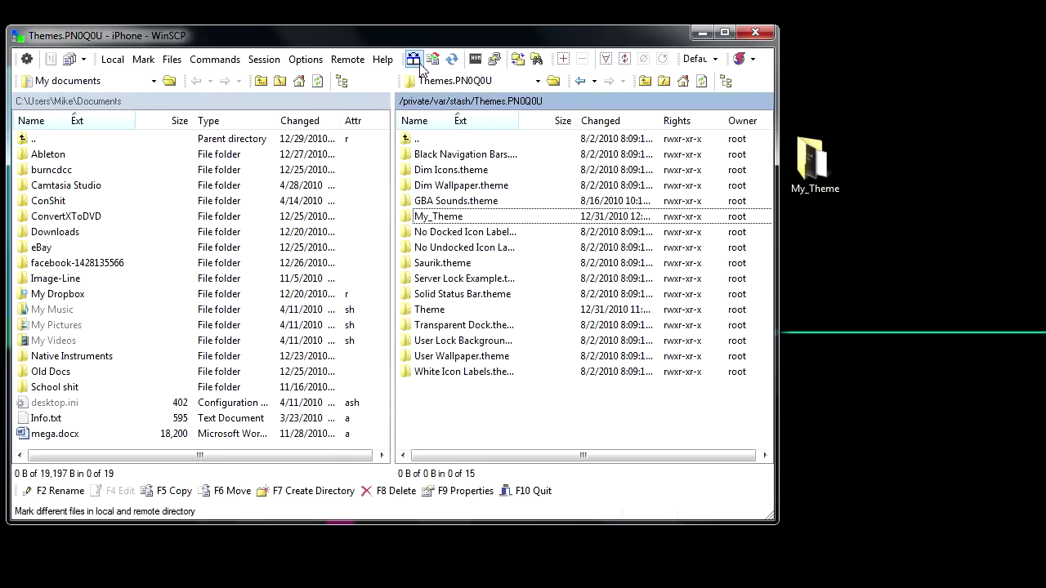
{"action": "left_click_drag", "start_coordinate": [425, 41], "coordinate": [431, 27]}
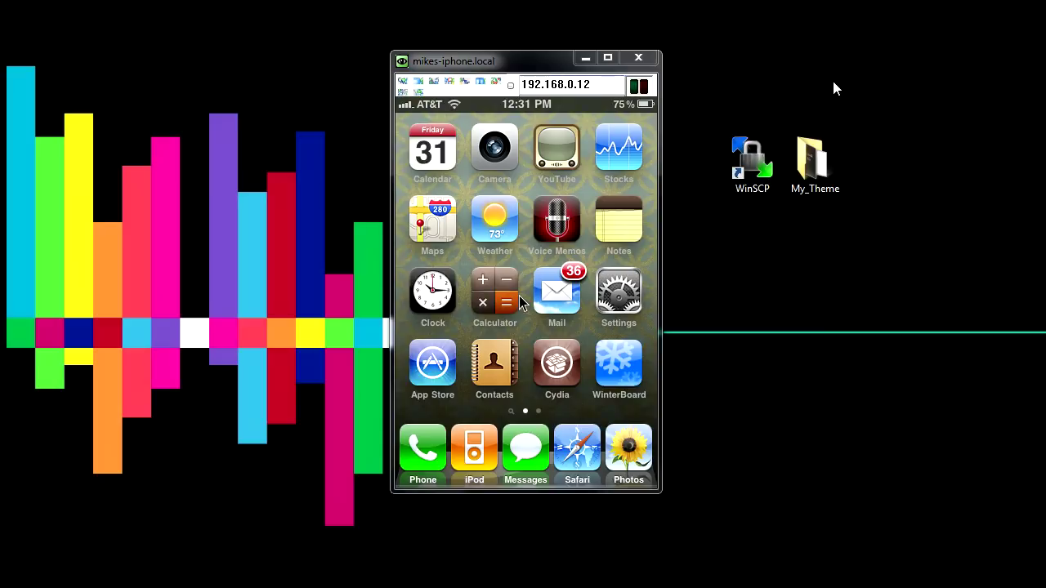
On the iPhone, open WinterBoard and its Select Themes list.
{"action": "left_click", "coordinate": [814, 159]}
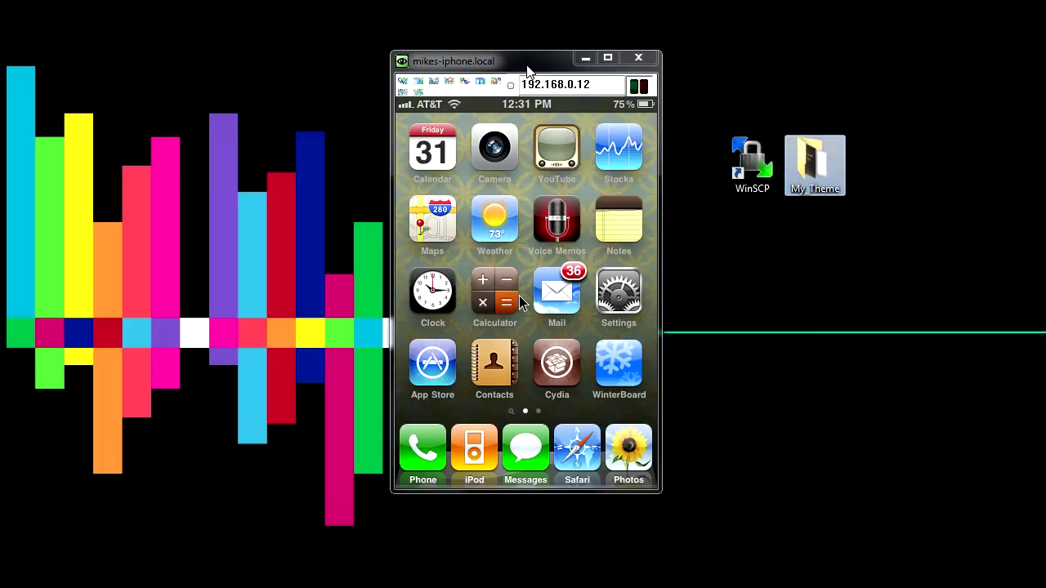
{"action": "left_click", "coordinate": [523, 302]}
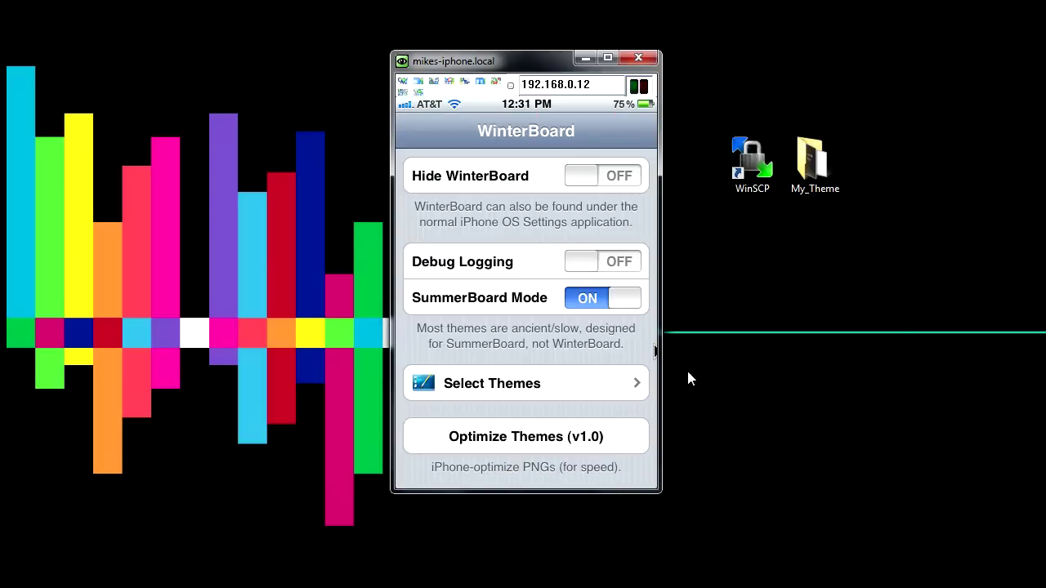
{"action": "left_click", "coordinate": [544, 384]}
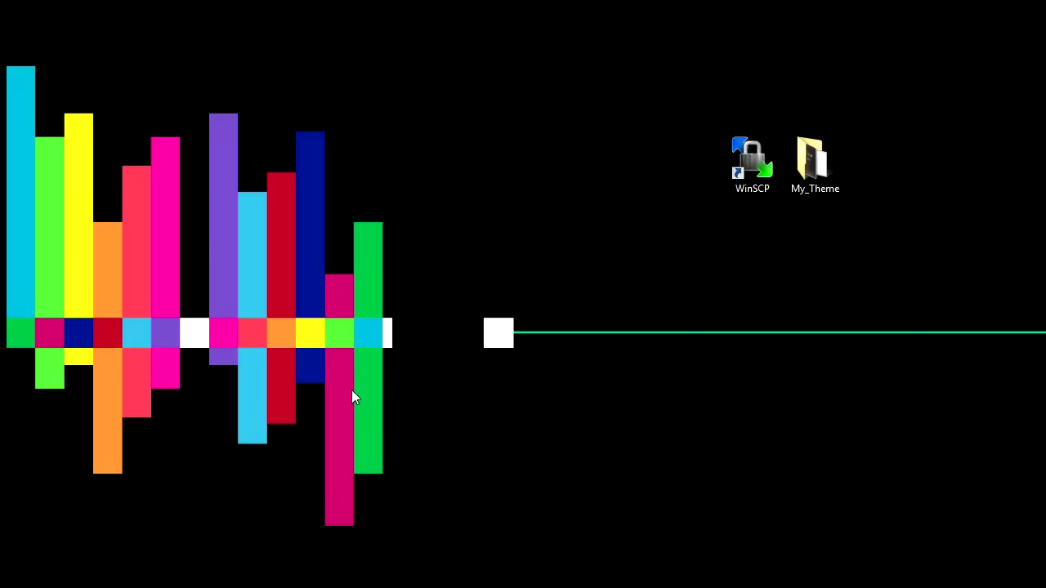
Launch UltraVNC Viewer by searching 'vnc' from the Start menu.
{"action": "key", "text": "super"}
{"action": "type", "text": "vnc"}
{"action": "key", "text": "Return"}
{"action": "key", "text": "Return"}
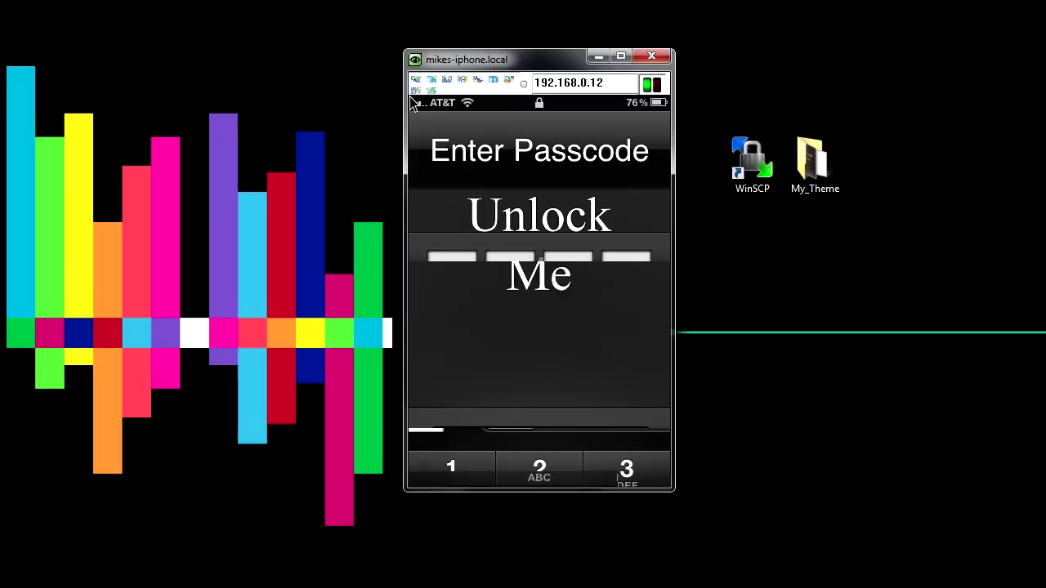